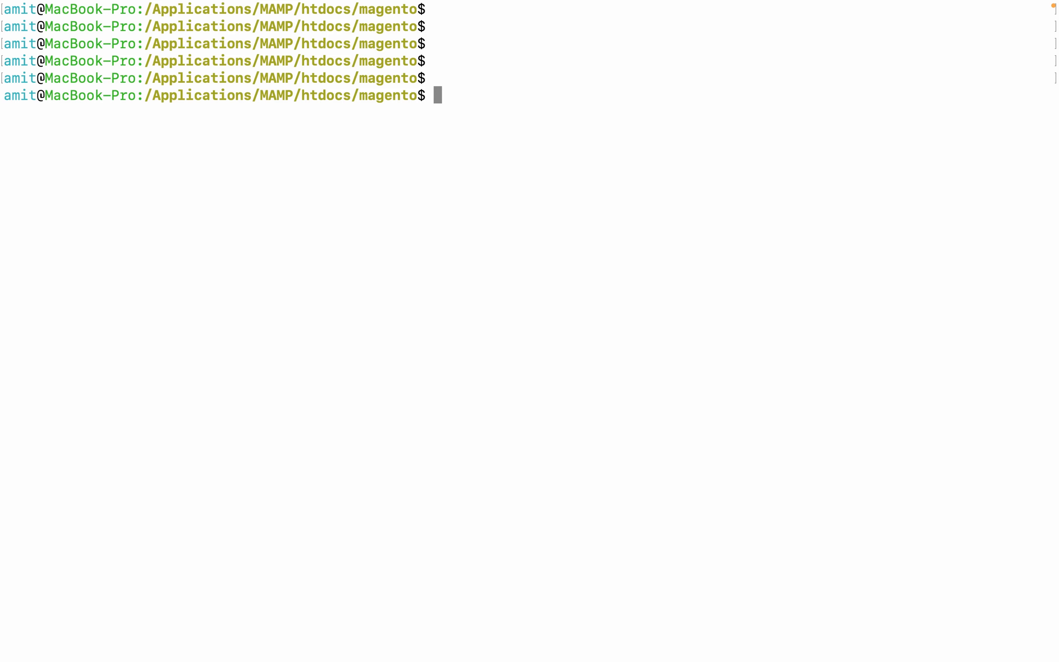
Run bin/magento indexer:reindex in the Magento root directory to reindex all indexers.
text(bin/magento )
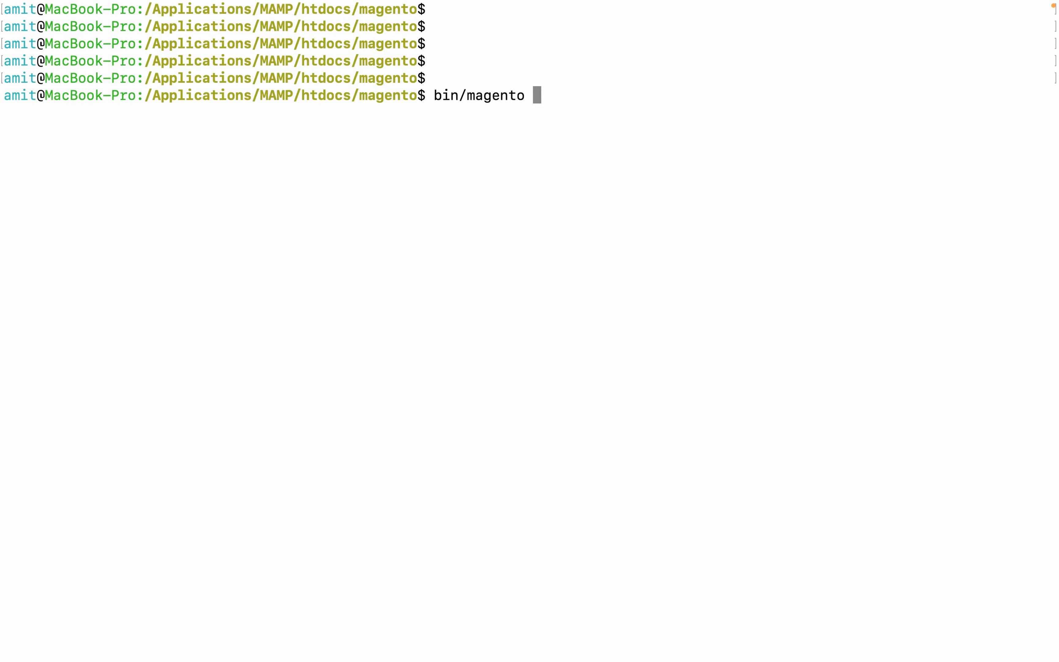
text(indexer:rei)
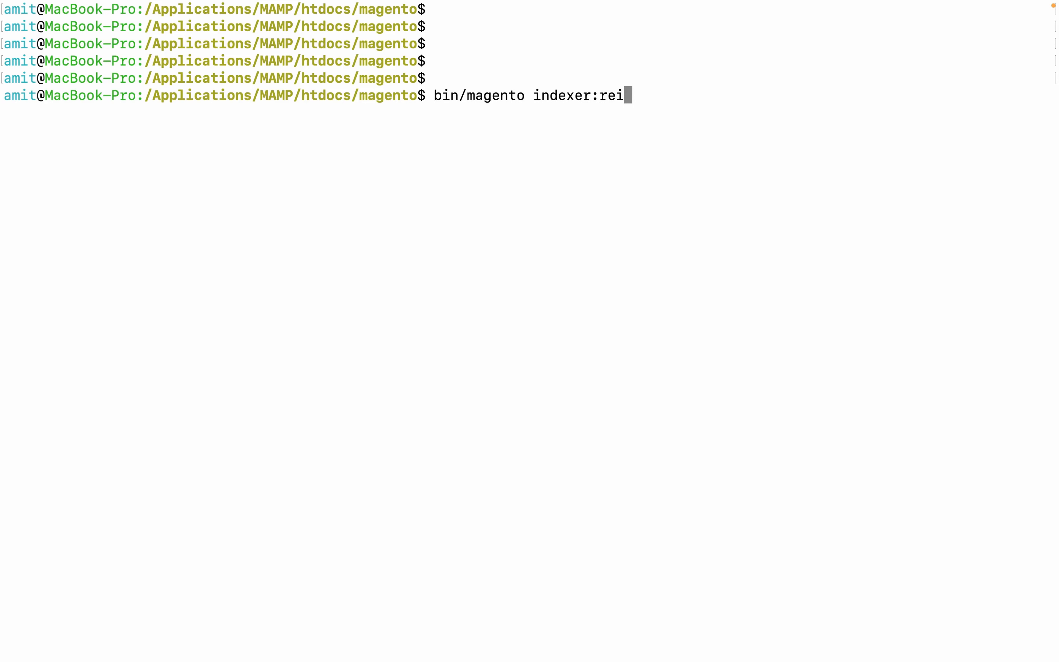
text(ndex)
key(Return)
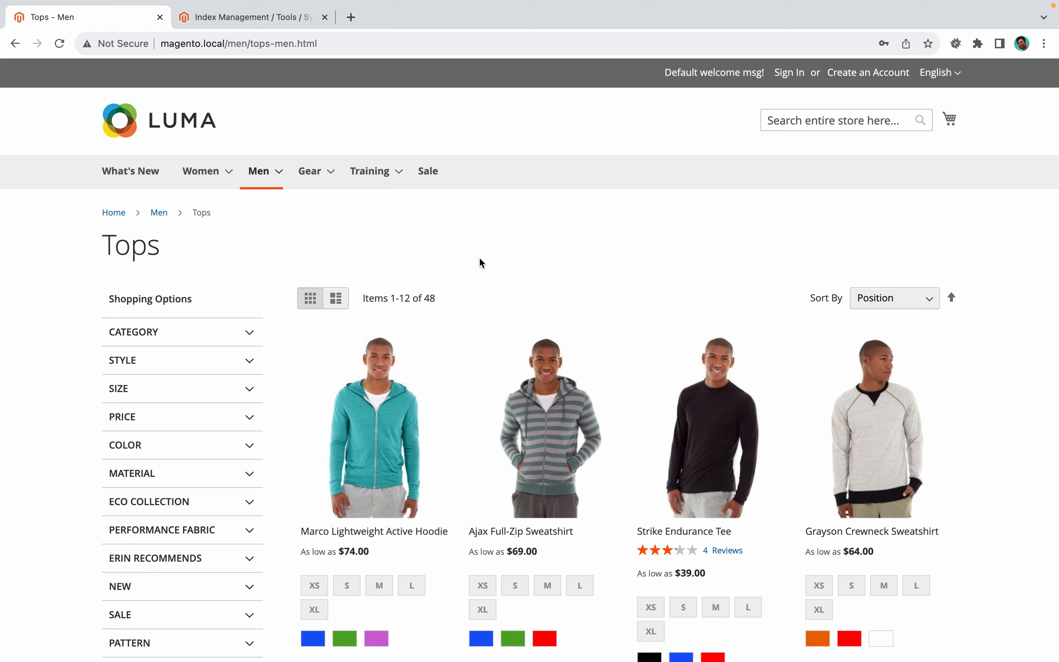
Switch to the Magento admin in the browser and open the Cache Management page.
key(ctrl+Tab)
click(29, 482)
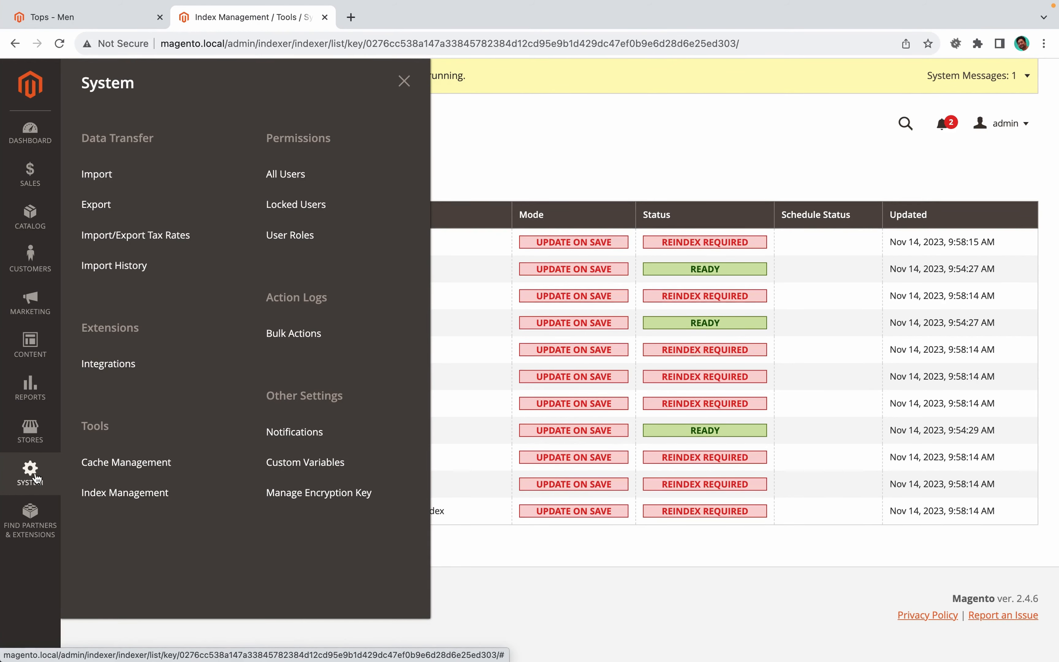
click(123, 469)
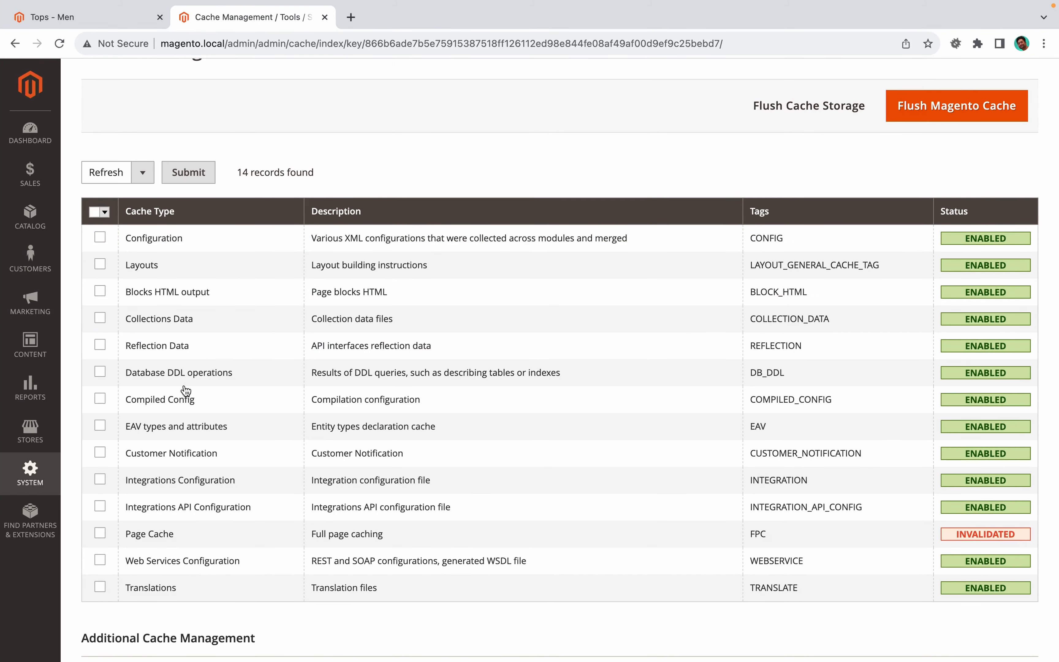
Select all cache types, including Page Cache and Blocks HTML output, and flush the Magento cache.
click(100, 533)
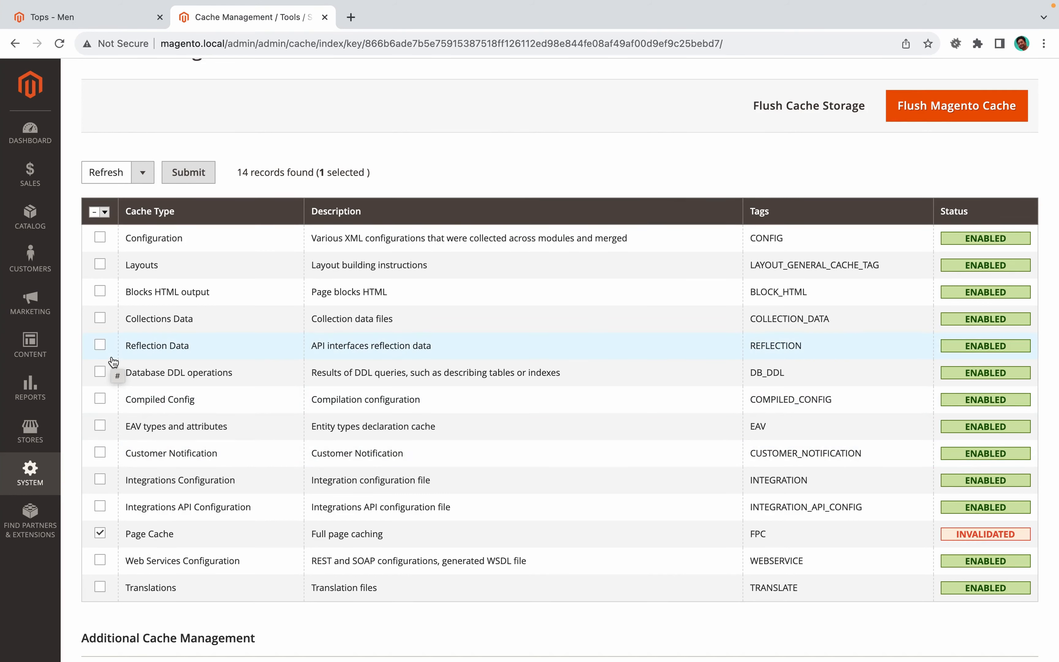
click(101, 292)
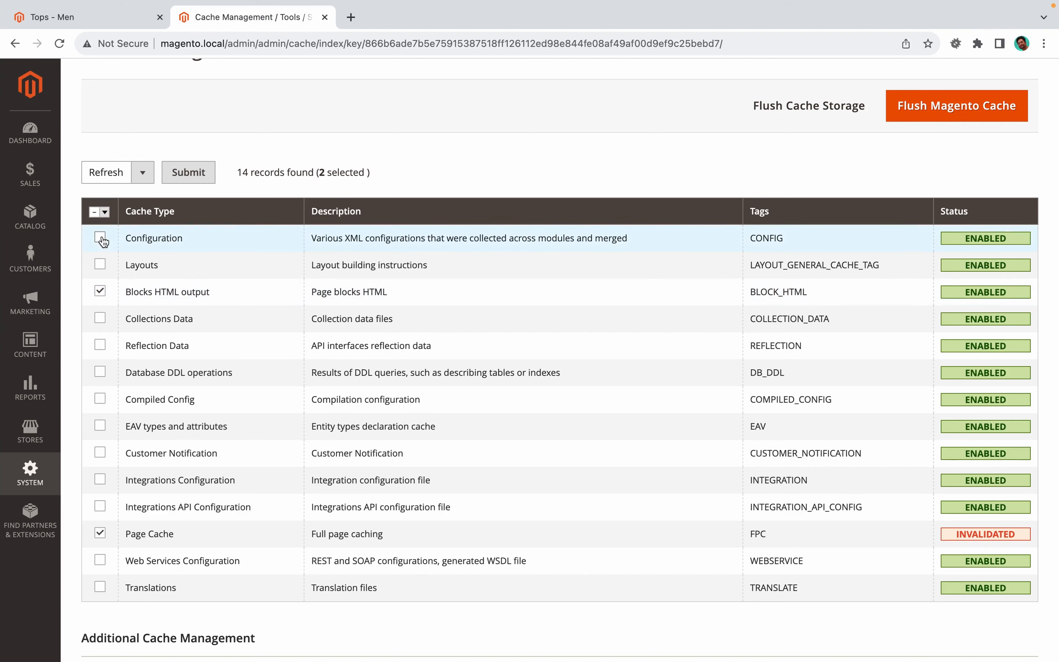
click(104, 212)
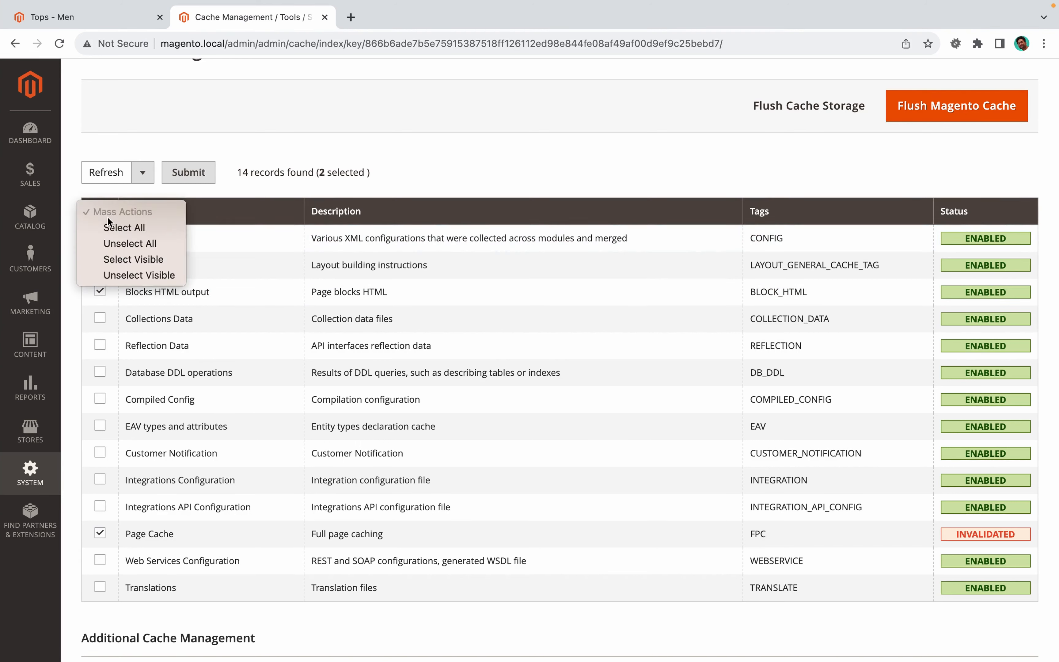
click(112, 225)
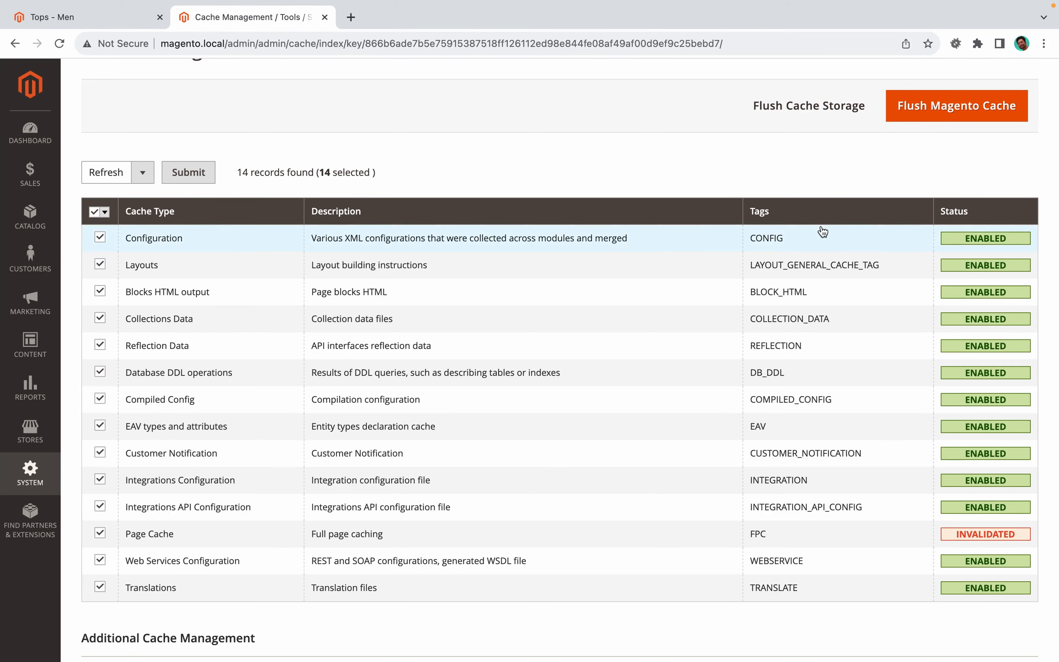
click(956, 113)
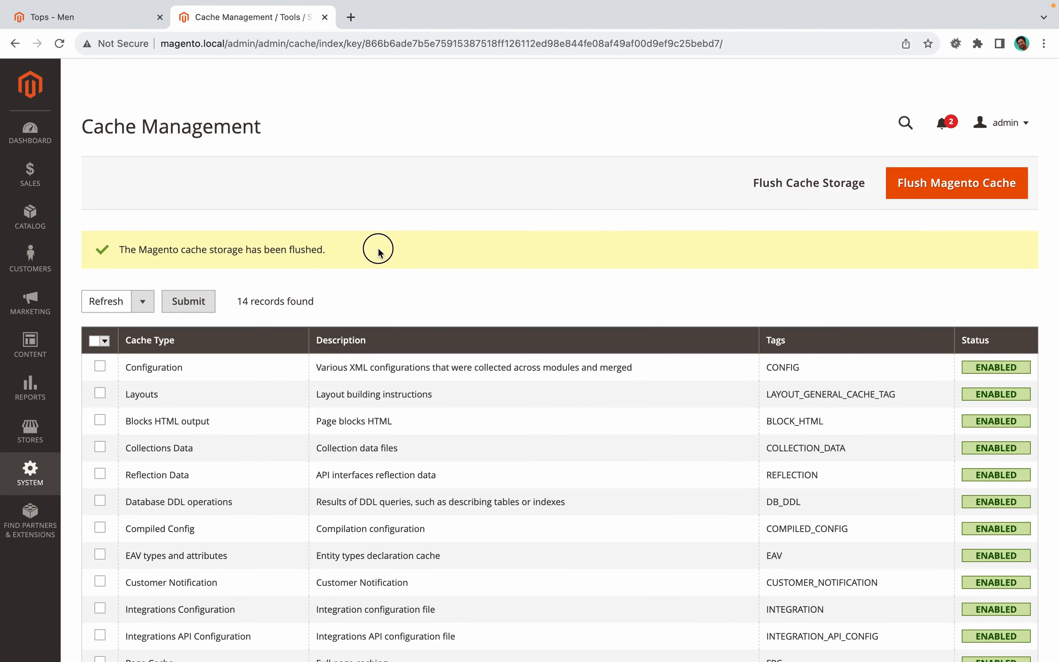
drag(378, 246, 288, 226)
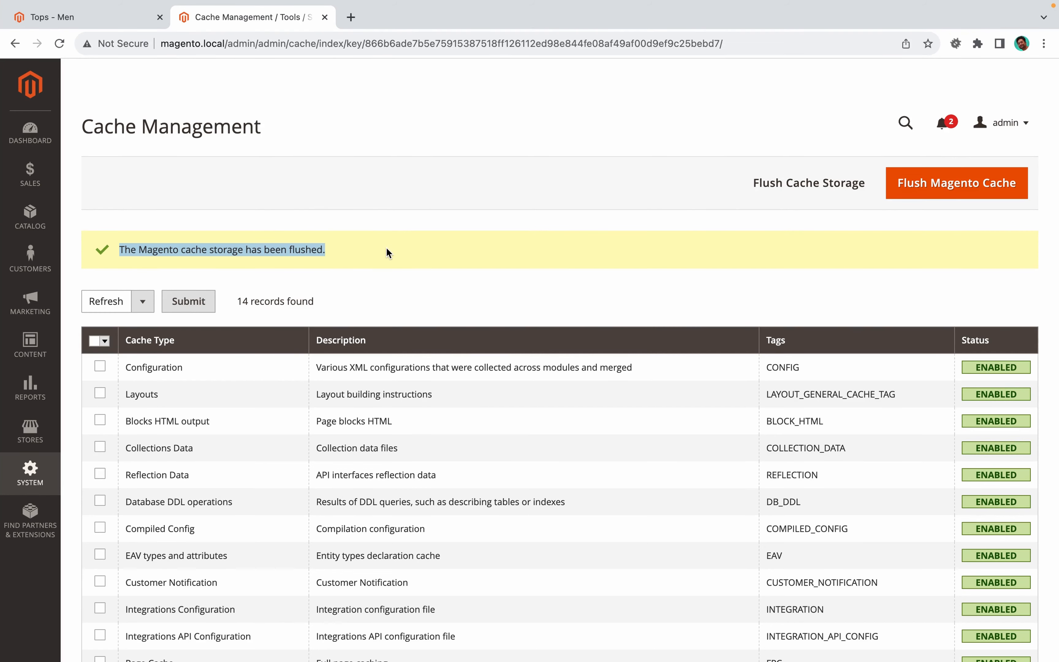
Open the Joust Duffle Bag product from the catalog and check its URL key under Search Engine Optimization.
click(248, 199)
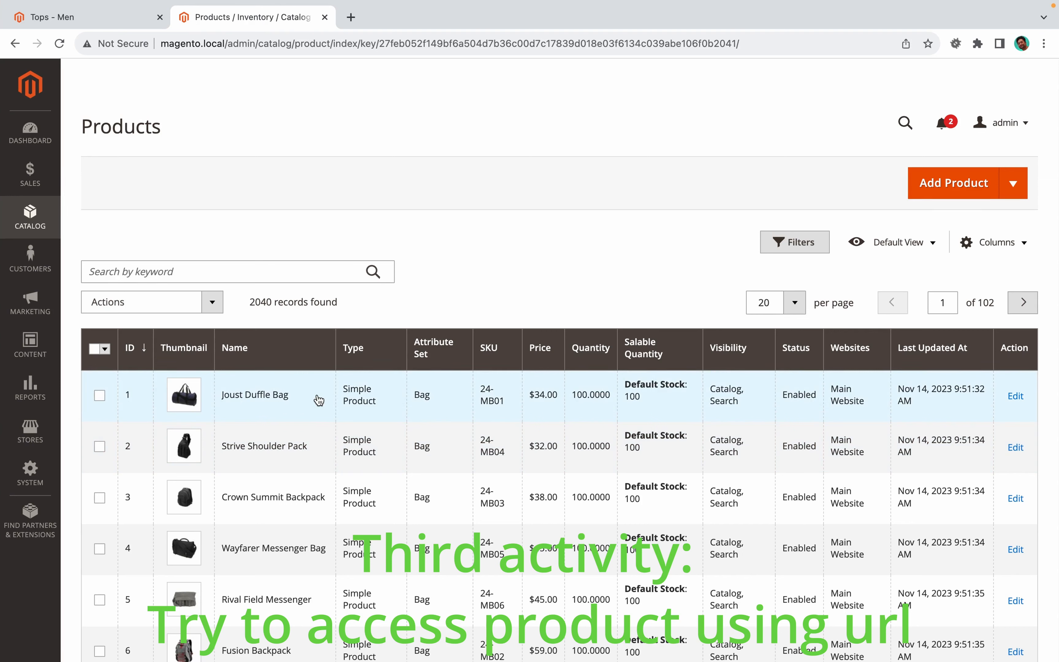
click(287, 402)
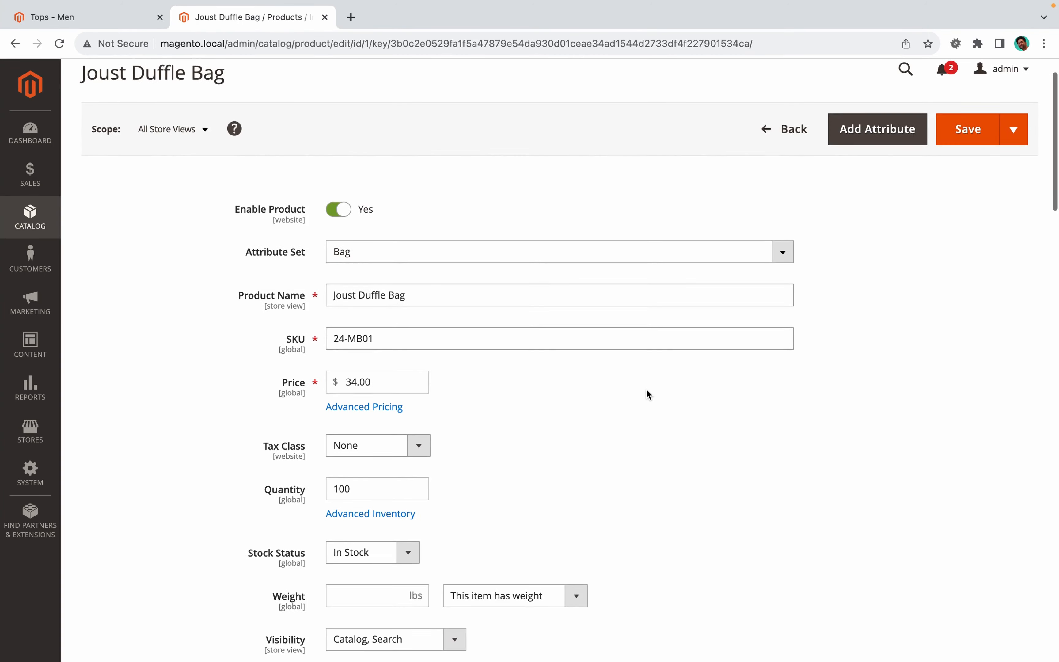
scroll(646, 394, down, 10)
scroll(646, 389, down, 20)
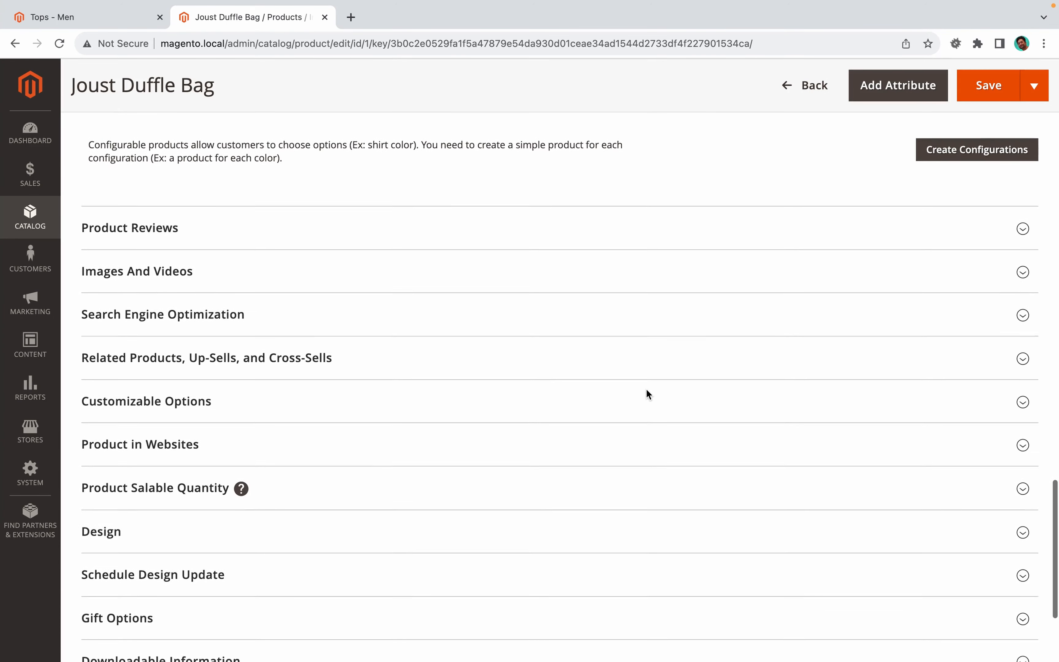
click(272, 293)
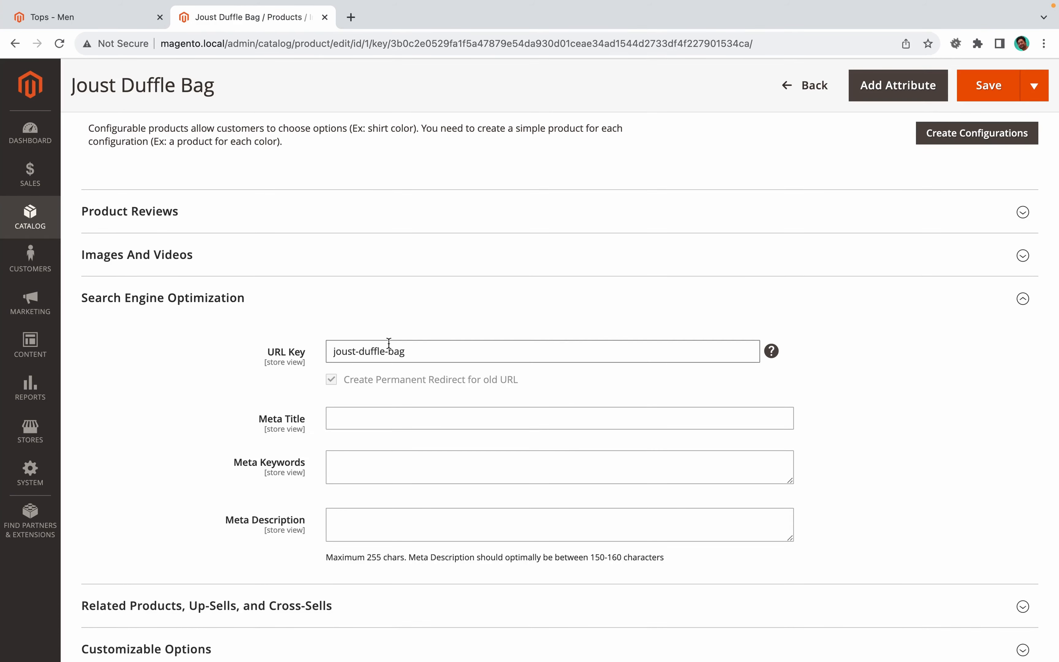
triple_click(407, 351)
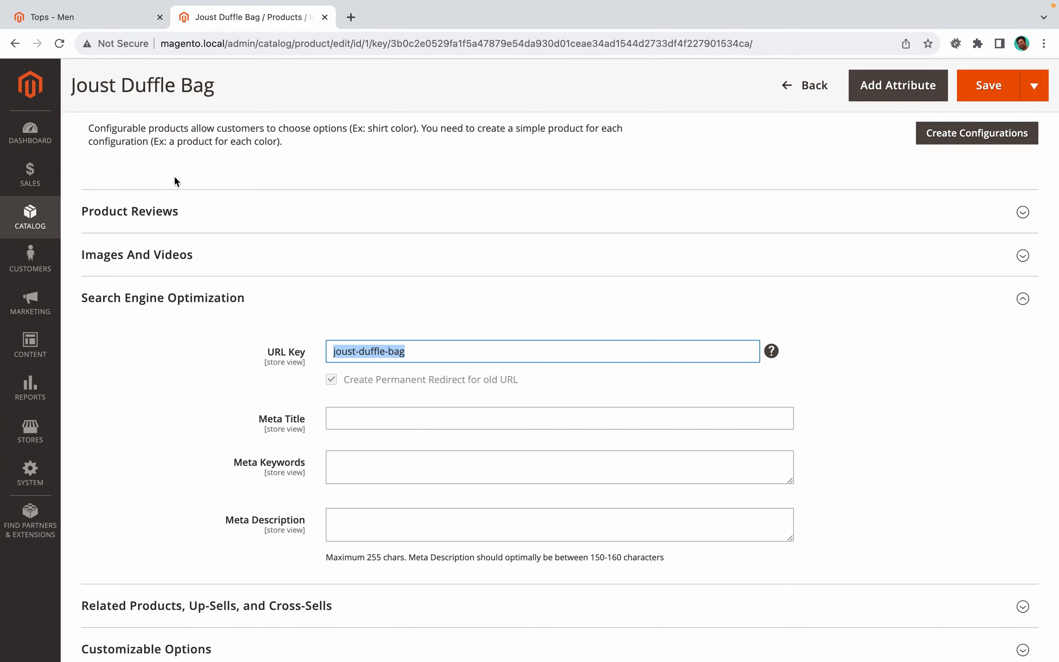
Load the product's storefront page at magento.local/joust-duffle-bag.html, built from its URL key plus the .html suffix.
click(109, 19)
drag(174, 44, 245, 46)
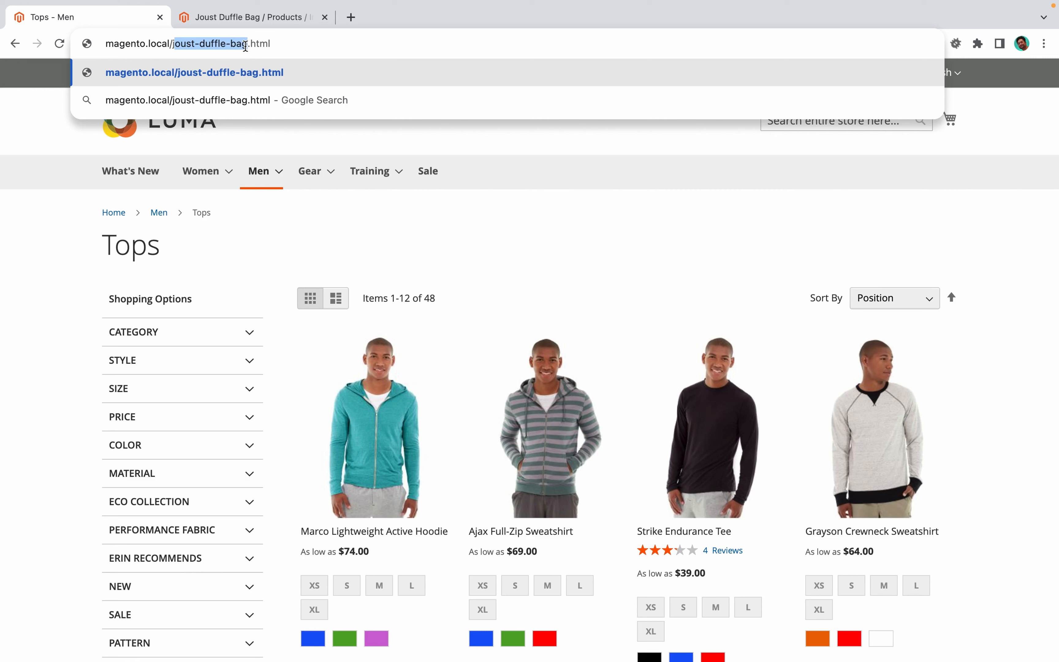
click(252, 46)
drag(248, 45, 283, 45)
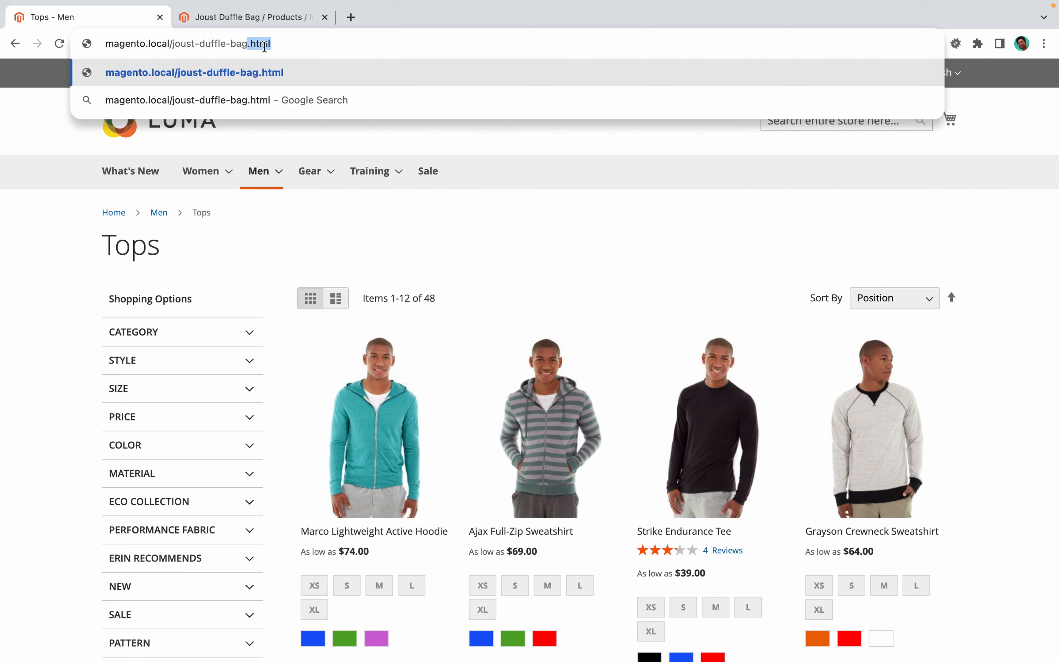
click(283, 48)
key(Return)
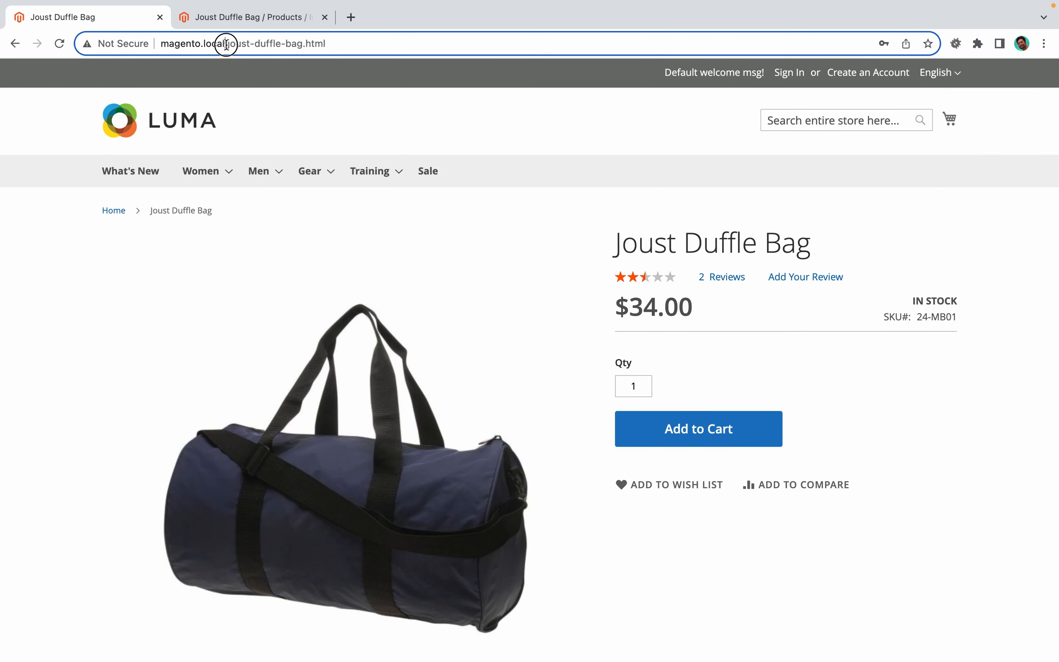
drag(223, 44, 388, 61)
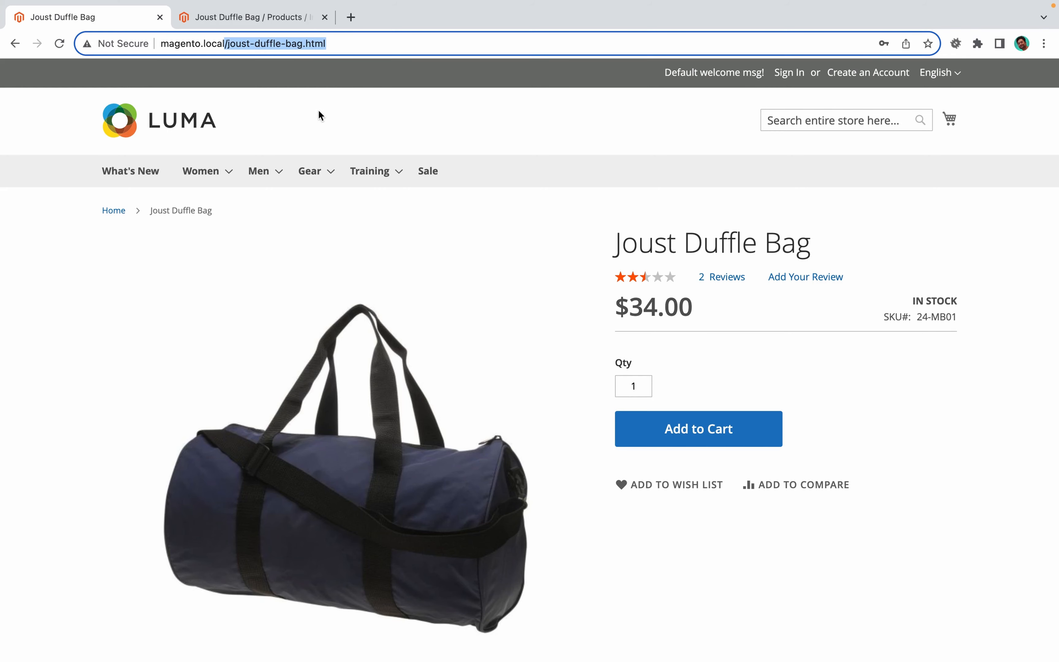
click(355, 113)
mouse_move(240, 163)
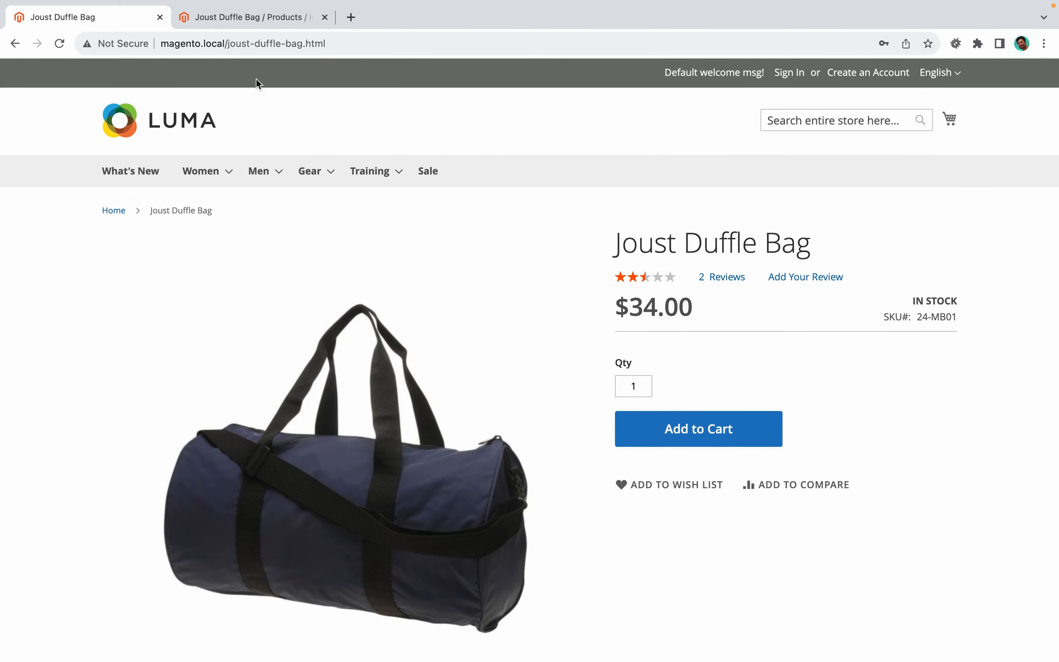
Return to the Joust Duffle Bag edit page in the admin and check the store views available as its scope.
click(251, 20)
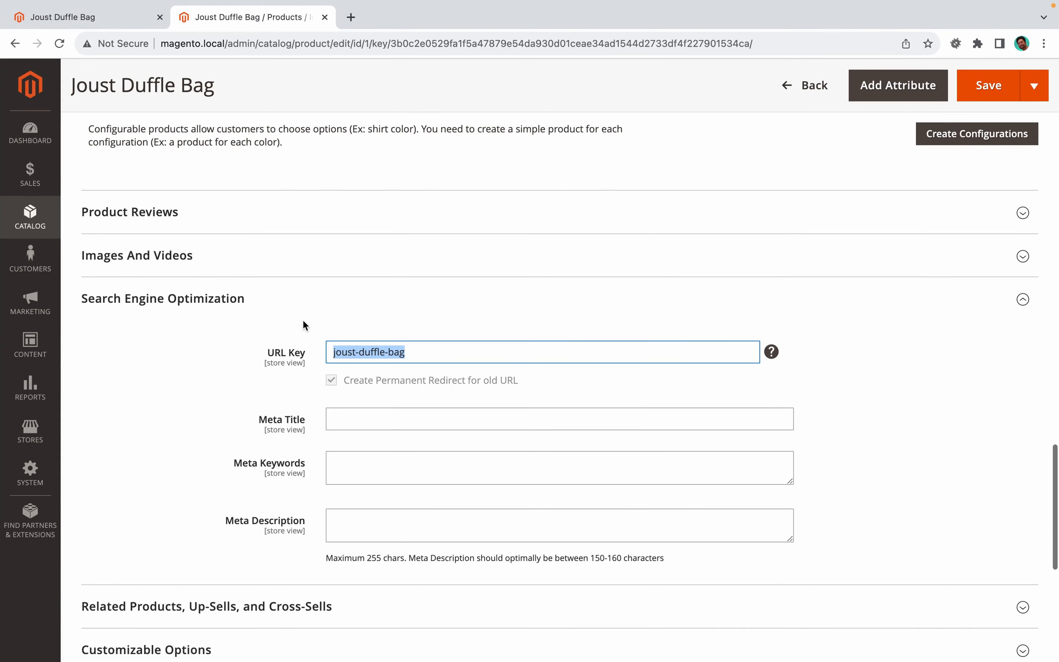
scroll(302, 324, up, 20)
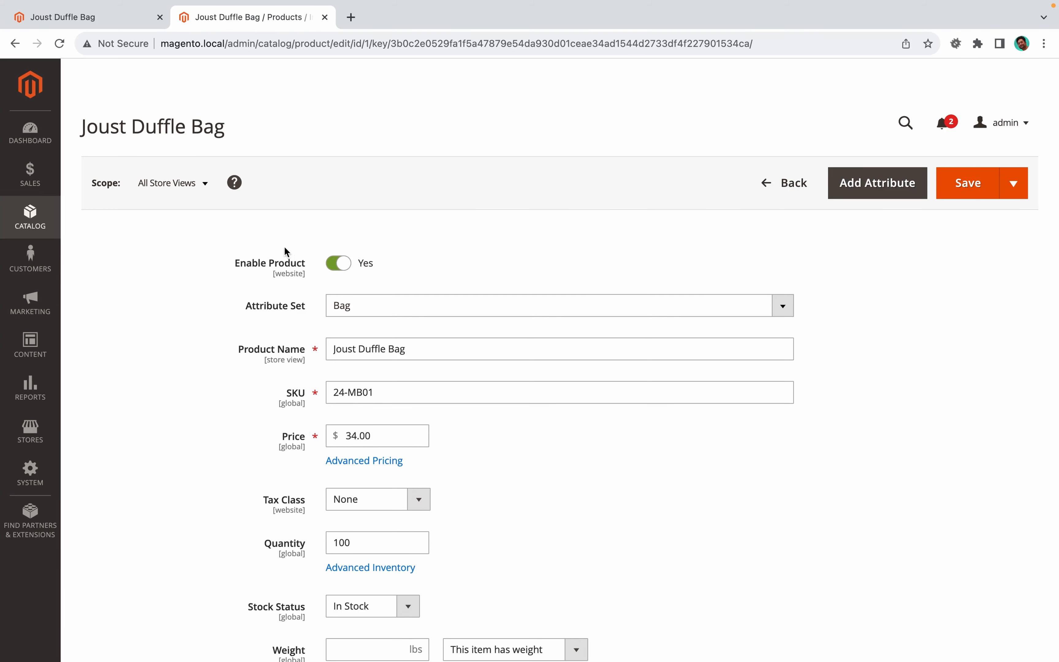
click(202, 183)
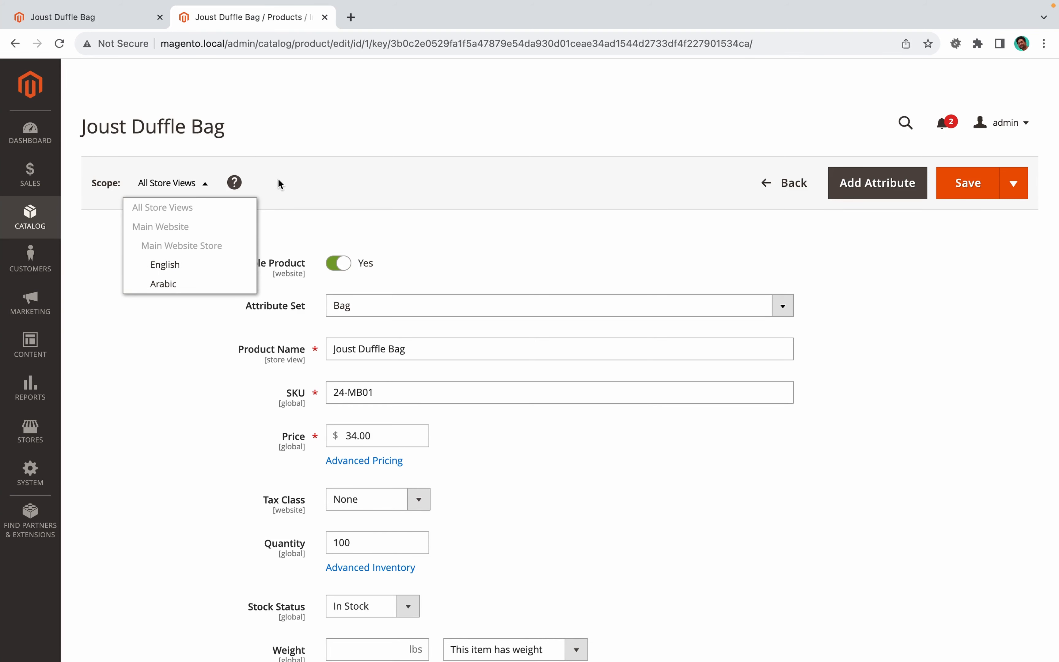
click(199, 189)
click(199, 188)
click(243, 246)
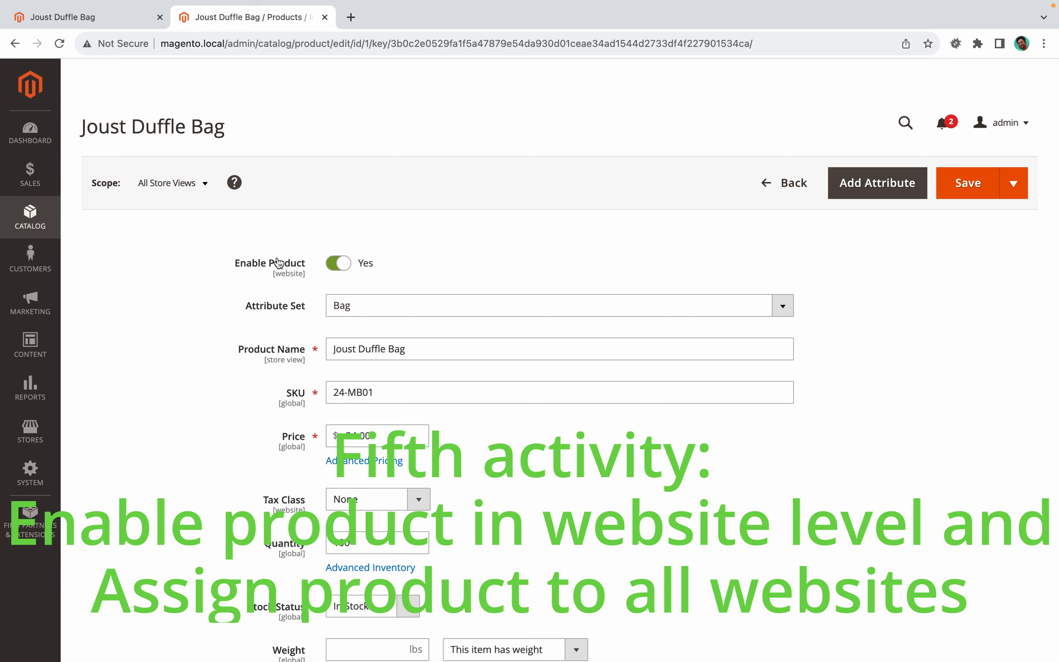
Review the product's scope options and expand Product in Websites to check its website assignment.
click(182, 184)
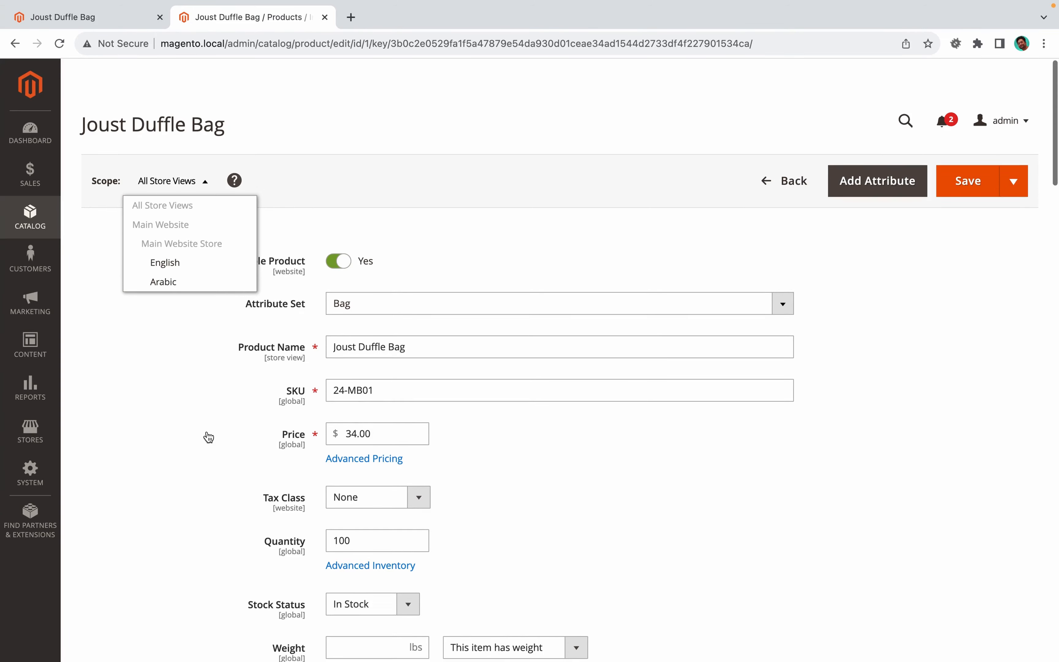
scroll(208, 438, down, 15)
scroll(209, 438, down, 18)
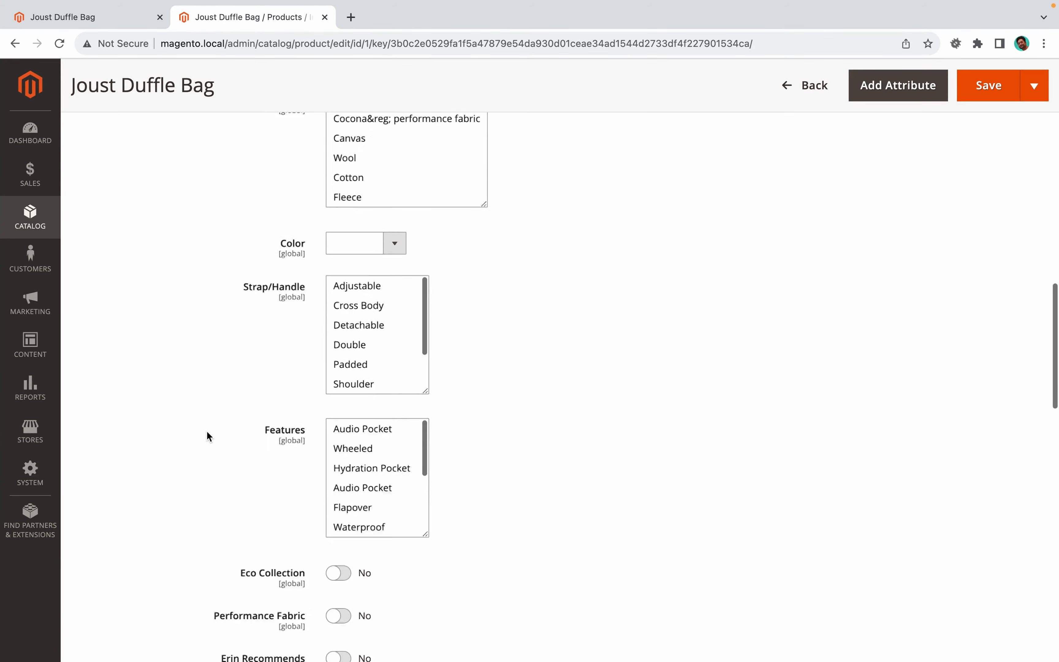
scroll(207, 430, down, 10)
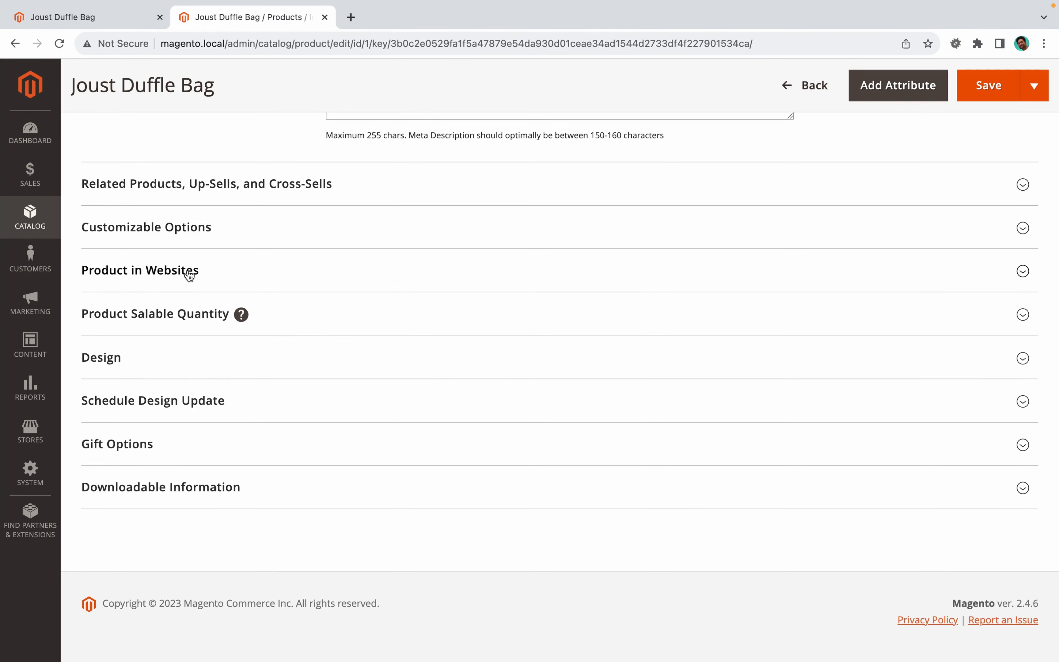
click(186, 275)
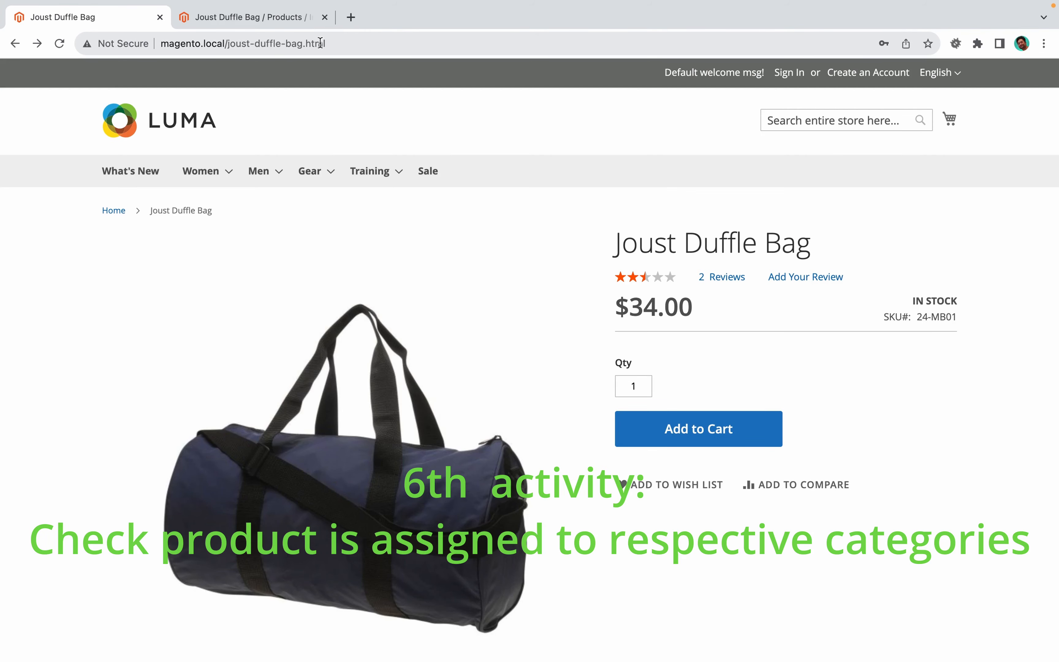
Open the Tops category under Men on the storefront from the product page.
click(262, 42)
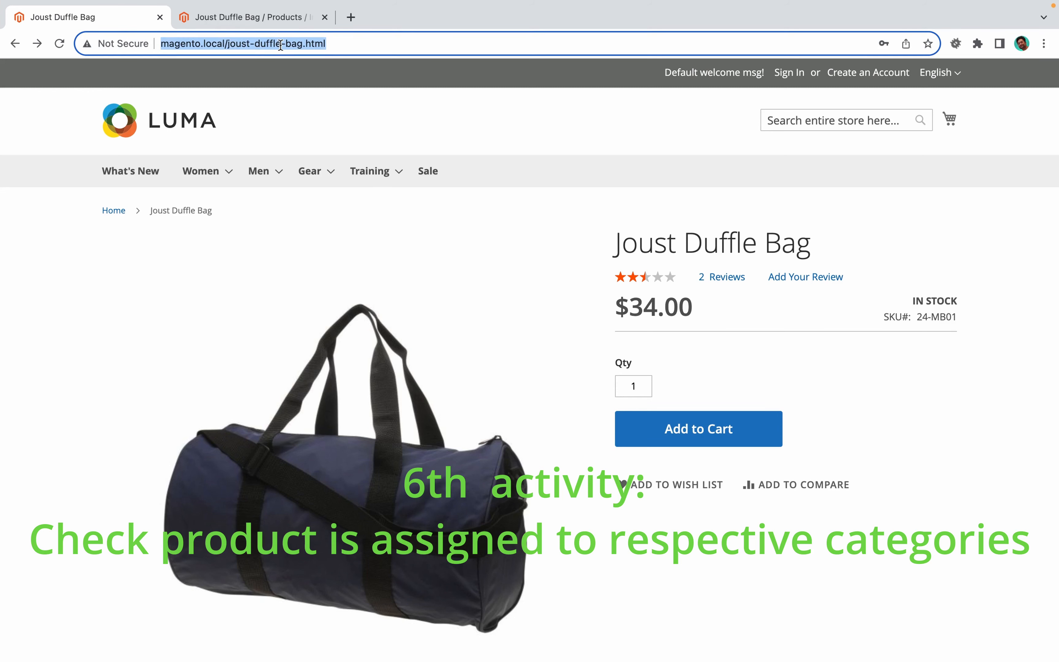
mouse_move(260, 173)
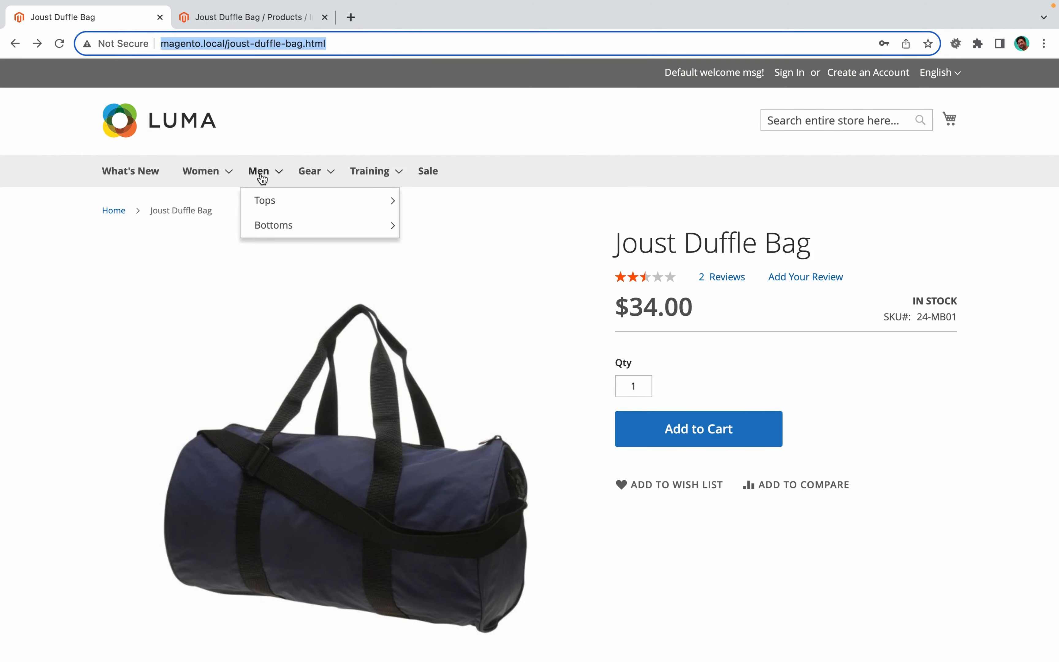
click(269, 199)
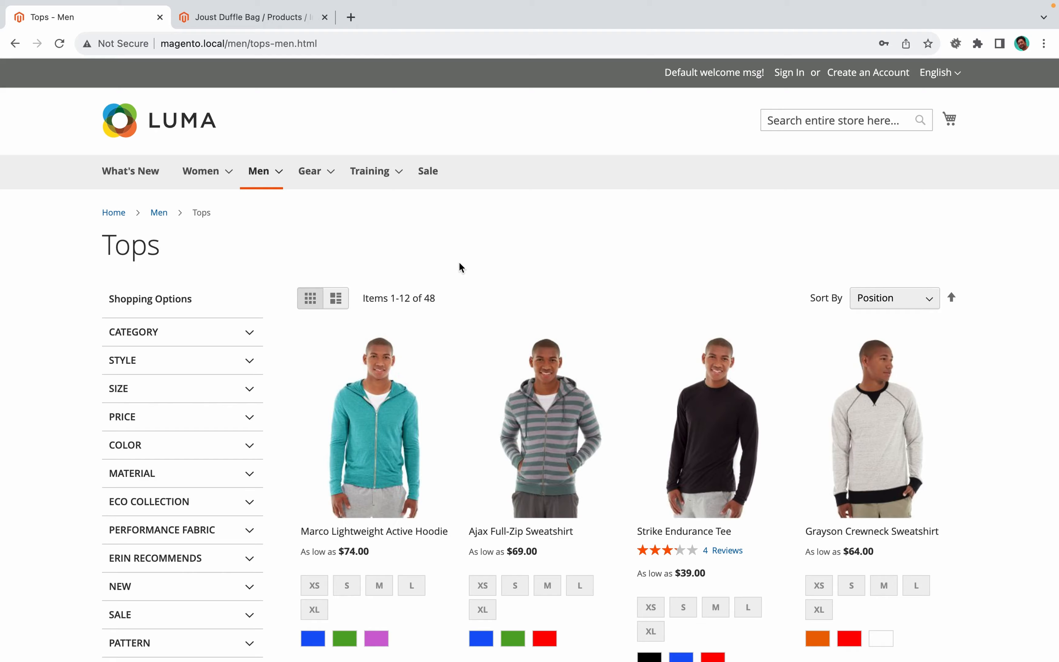
Return to the product's edit page in the admin and check which categories it is assigned to.
click(279, 24)
scroll(335, 328, up, 20)
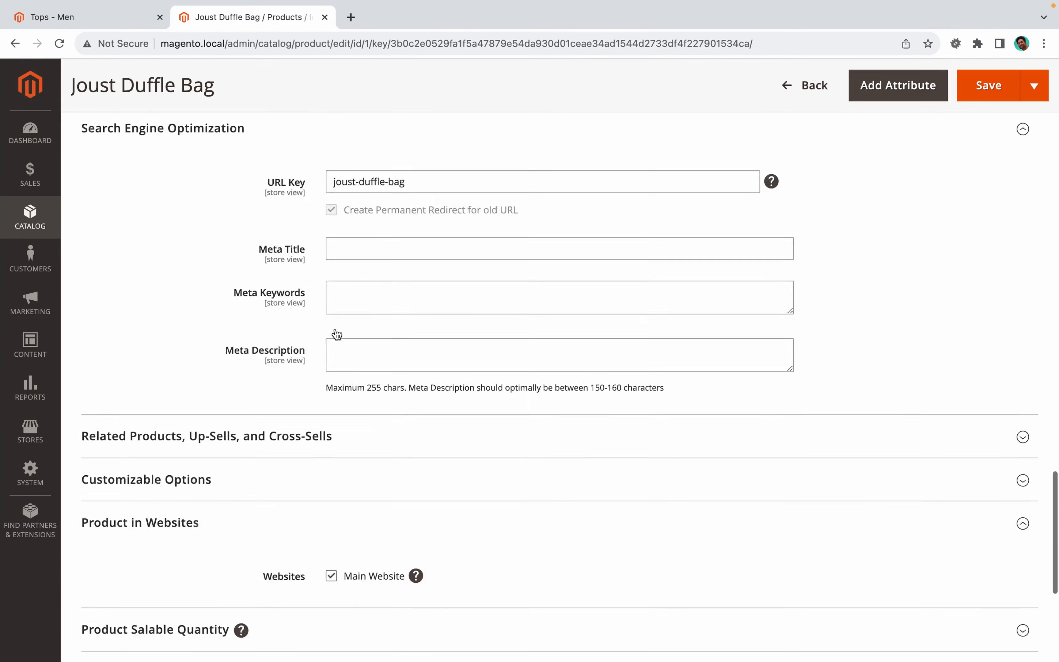
scroll(335, 328, up, 5)
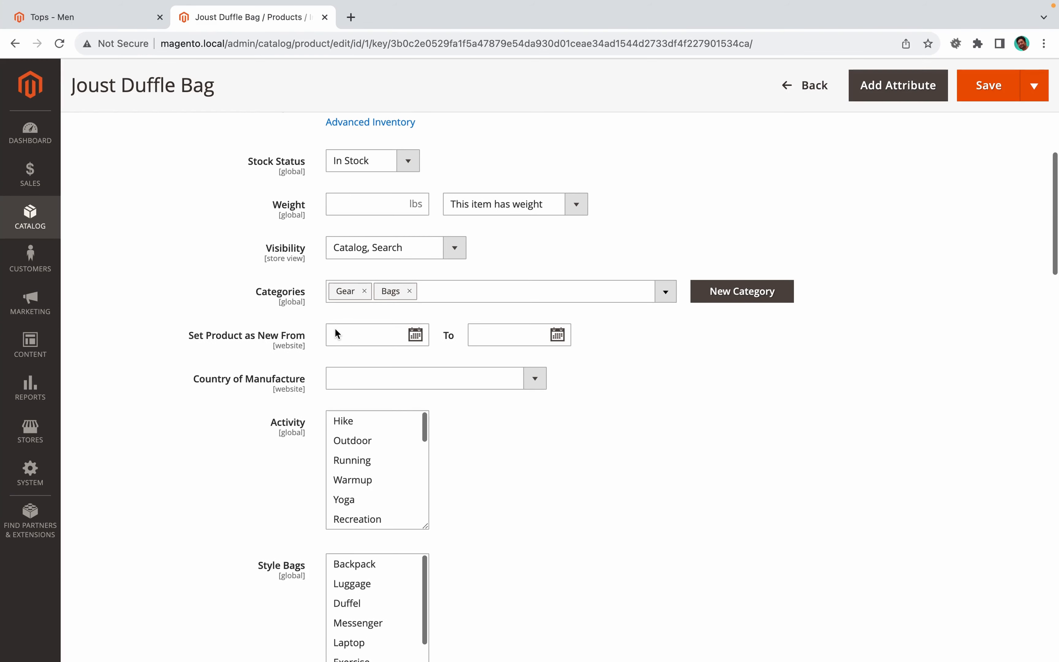
scroll(335, 328, up, 2)
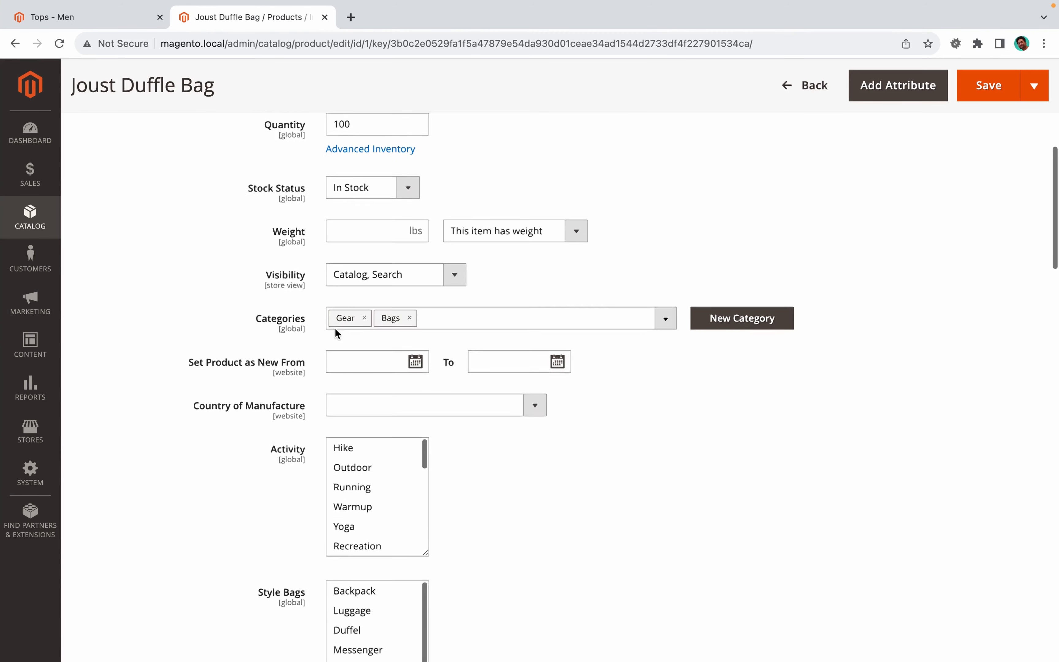
Expand the product's Categories tree and check which categories are selected.
click(450, 345)
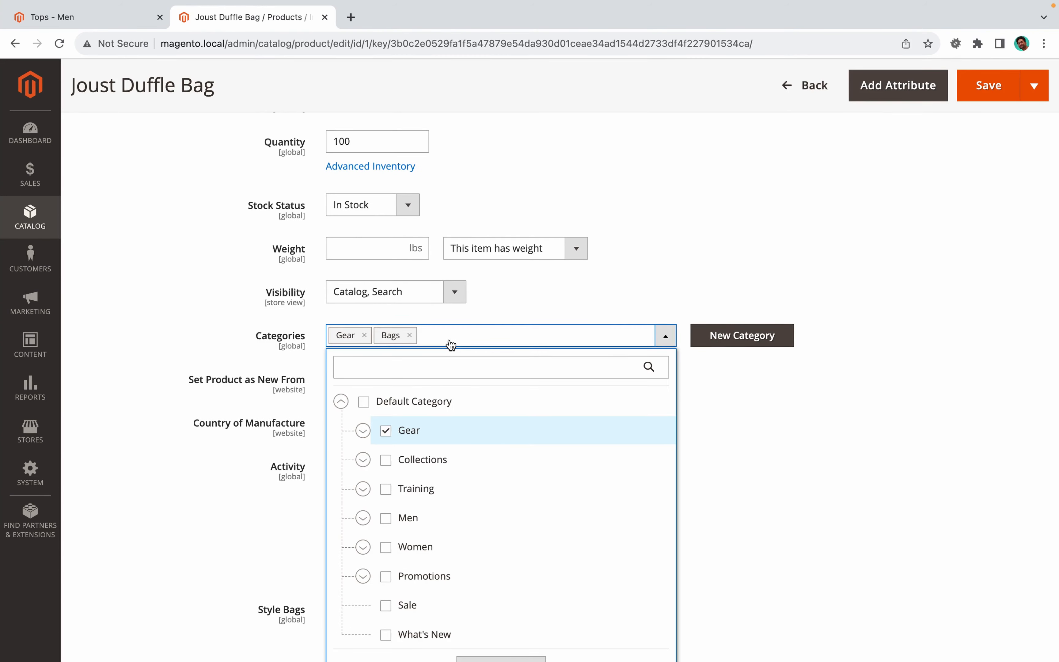
scroll(451, 345, down, 1)
click(201, 308)
scroll(200, 307, up, 2)
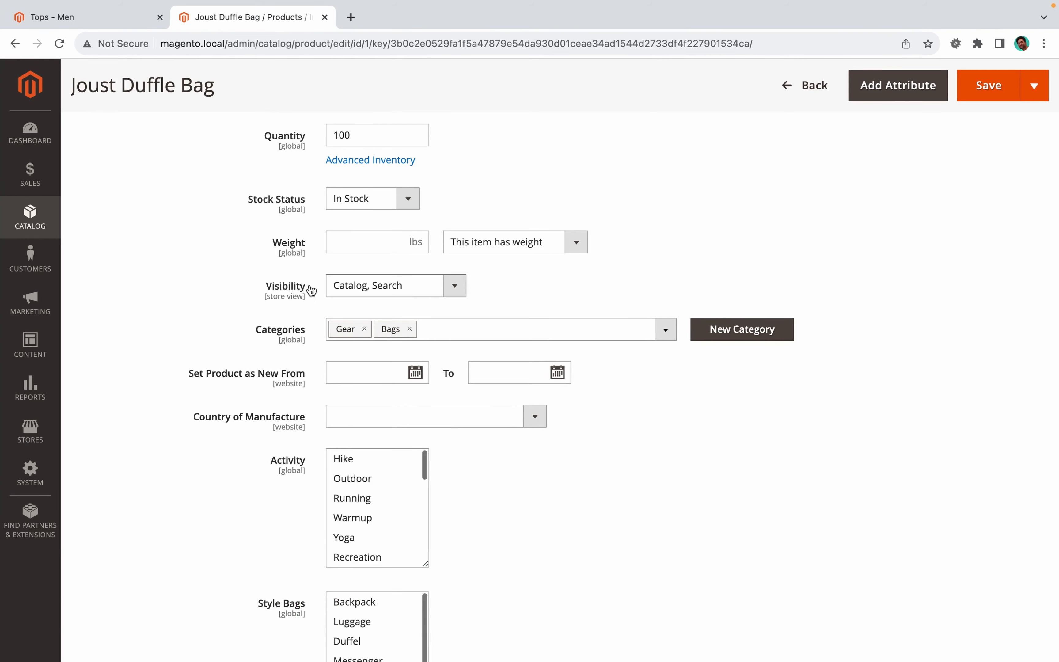
Check the product's Visibility setting and the options available for it.
click(384, 295)
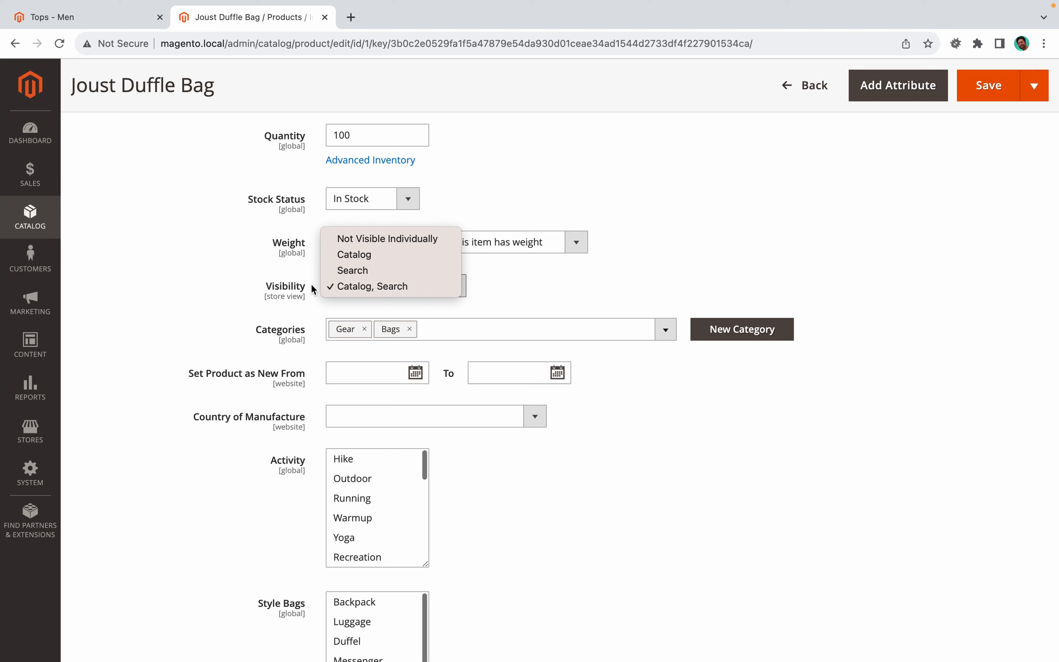
click(536, 297)
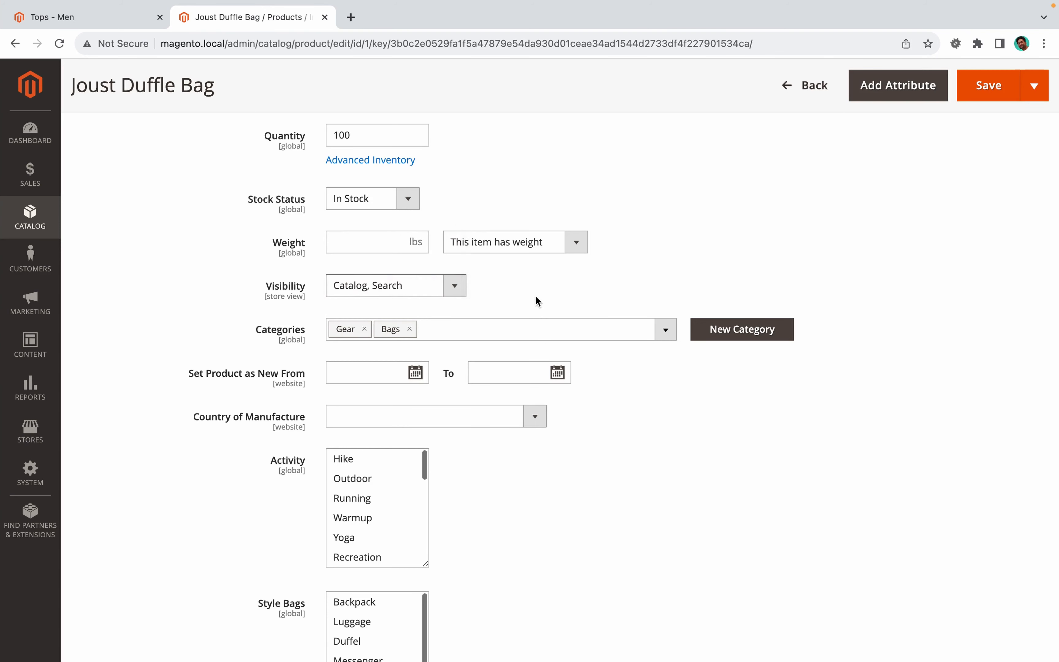
click(266, 302)
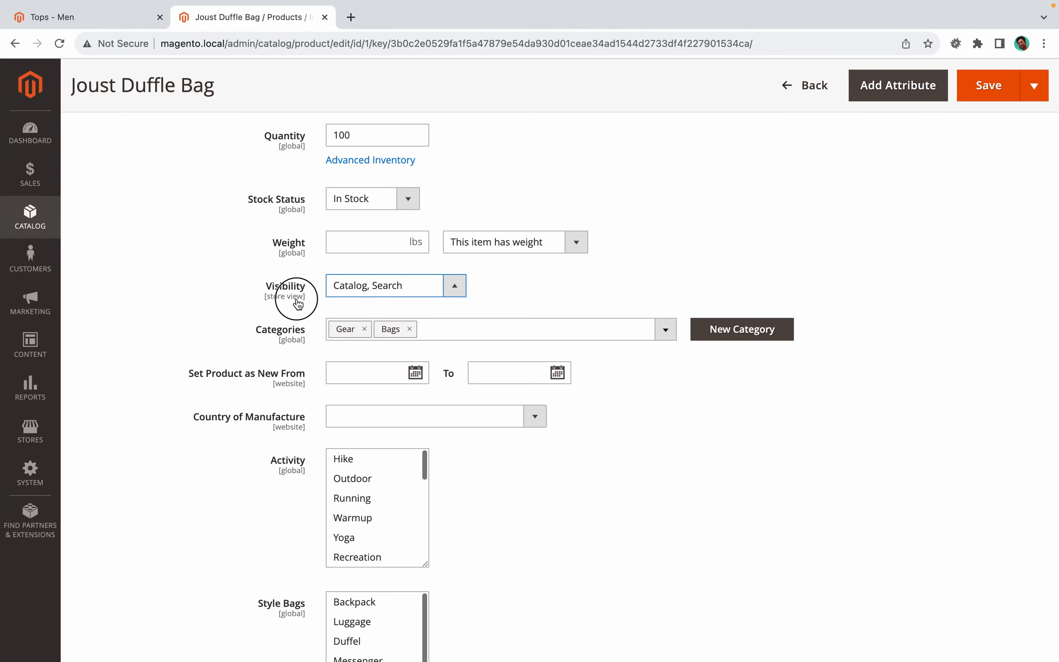
Switch the product's scope to the English store view.
scroll(297, 304, up, 10)
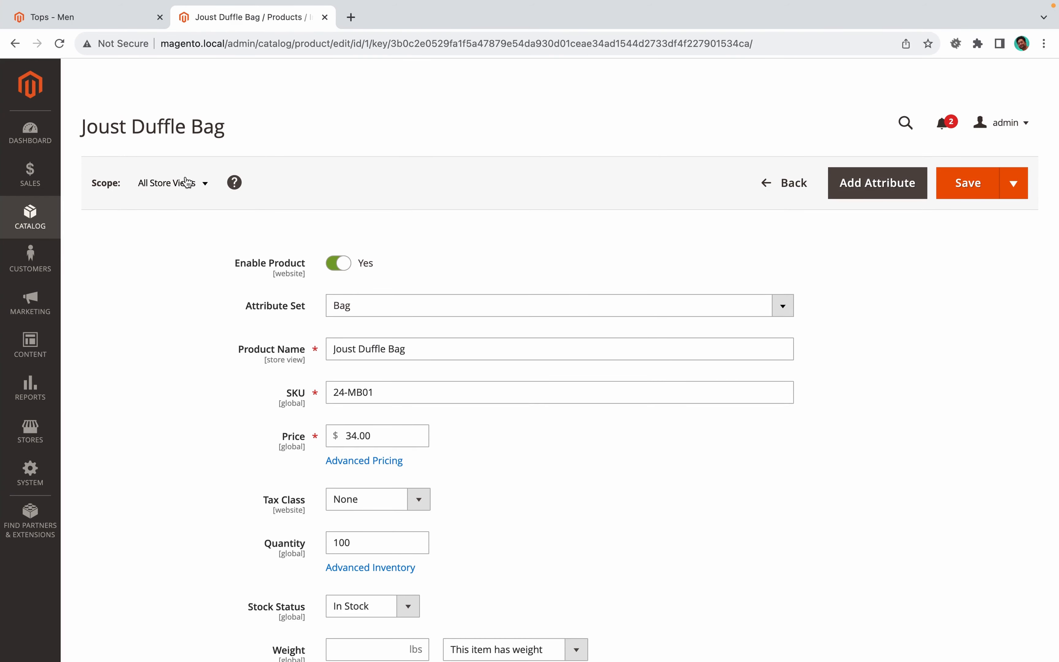
click(187, 183)
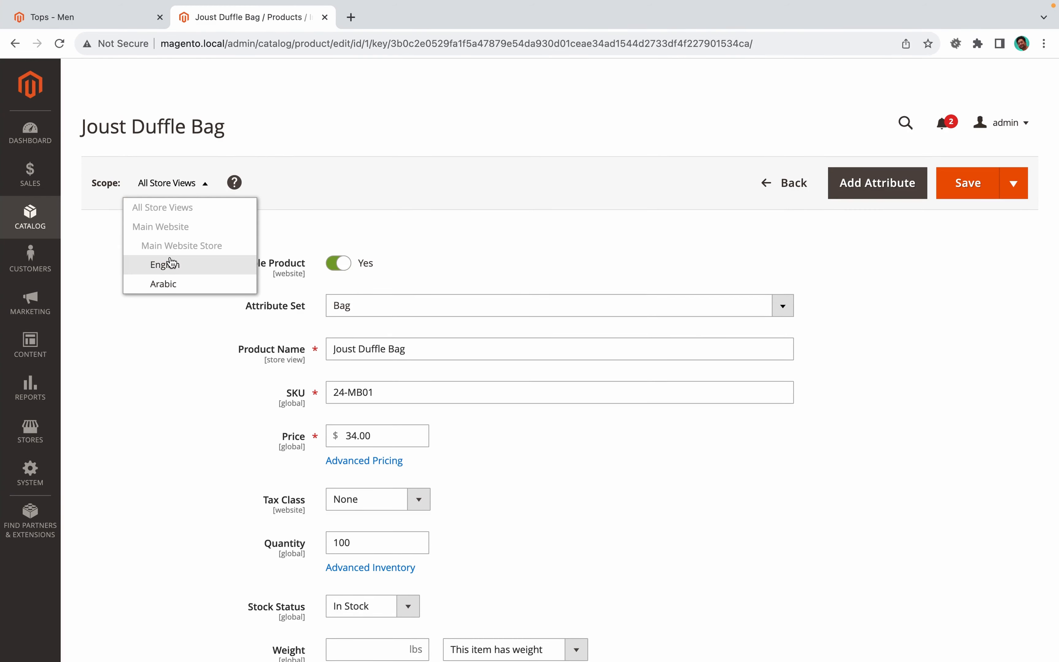
click(173, 267)
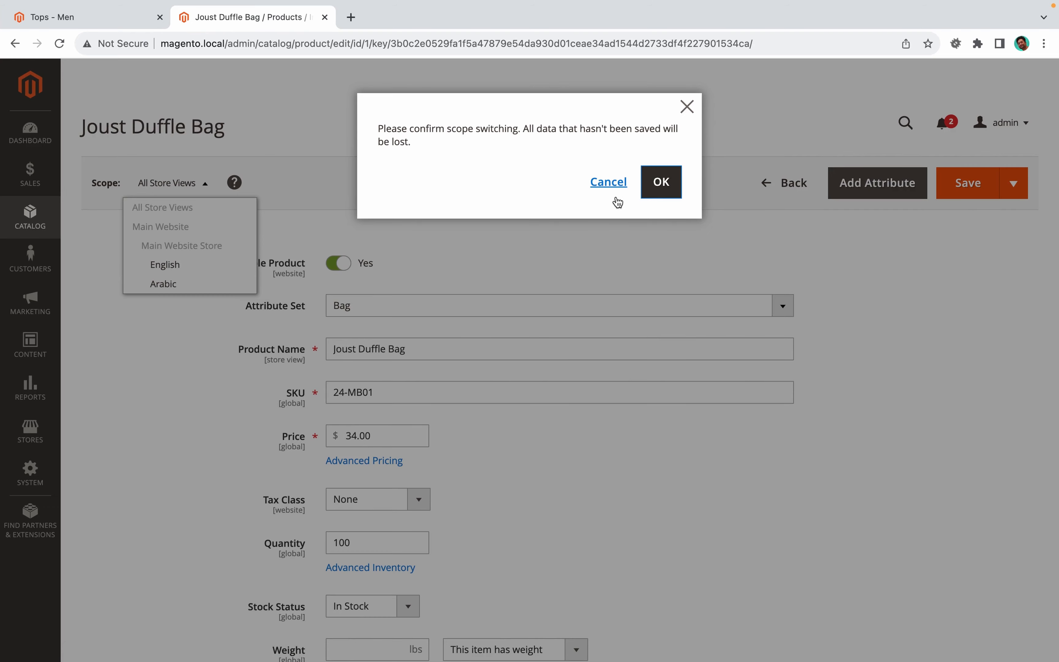
click(661, 183)
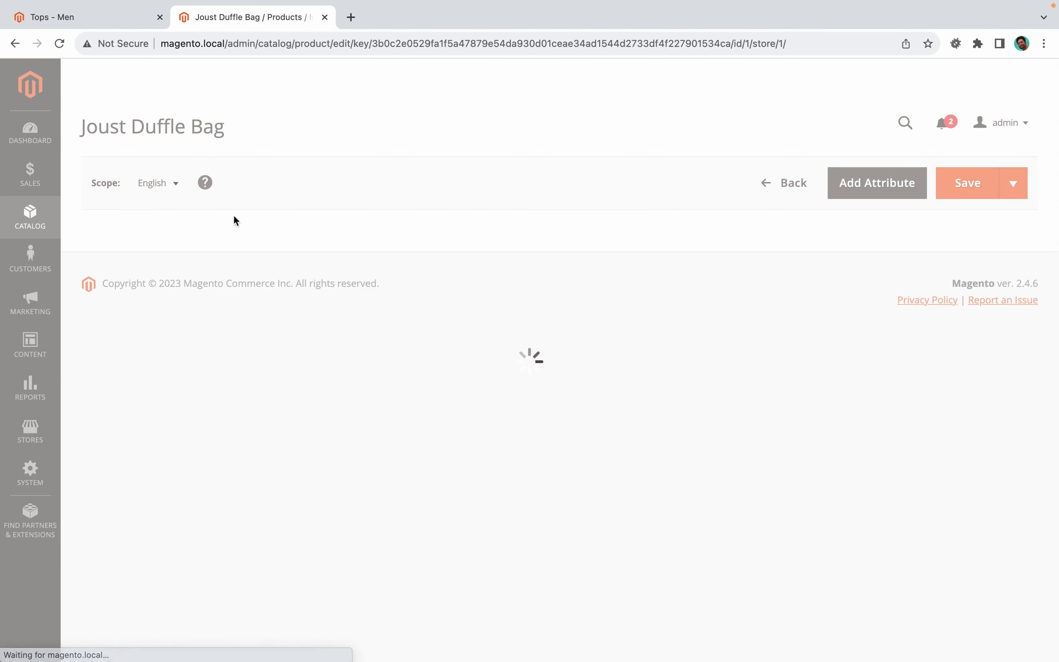
Try overriding the English store view's Visibility with Not Visible Individually, and restore Catalog, Search with the default value.
scroll(360, 400, down, 5)
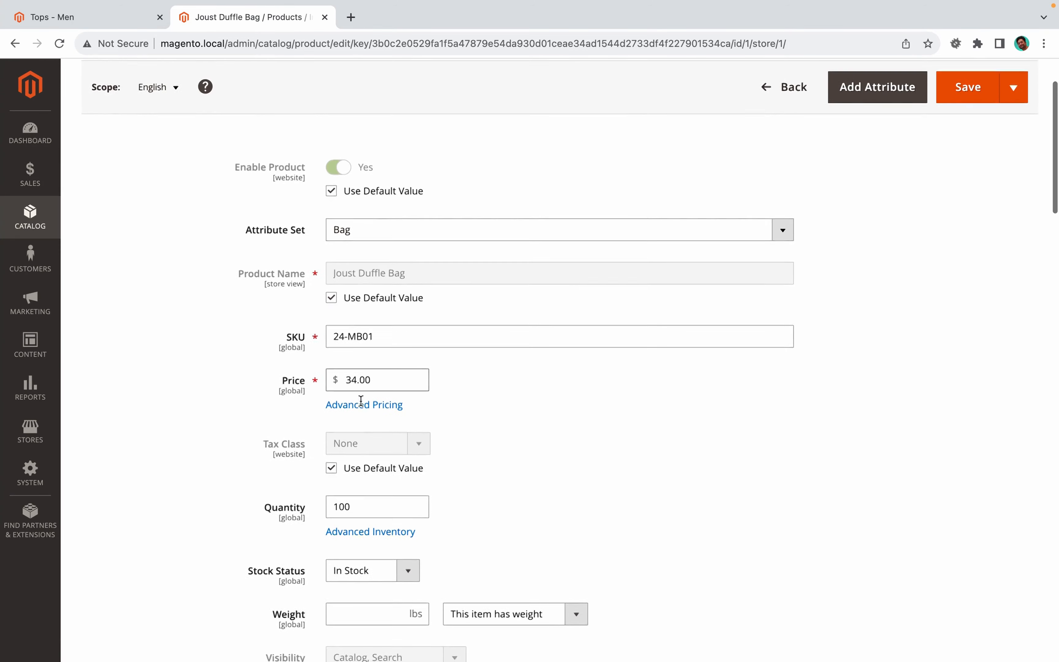
scroll(362, 406, down, 10)
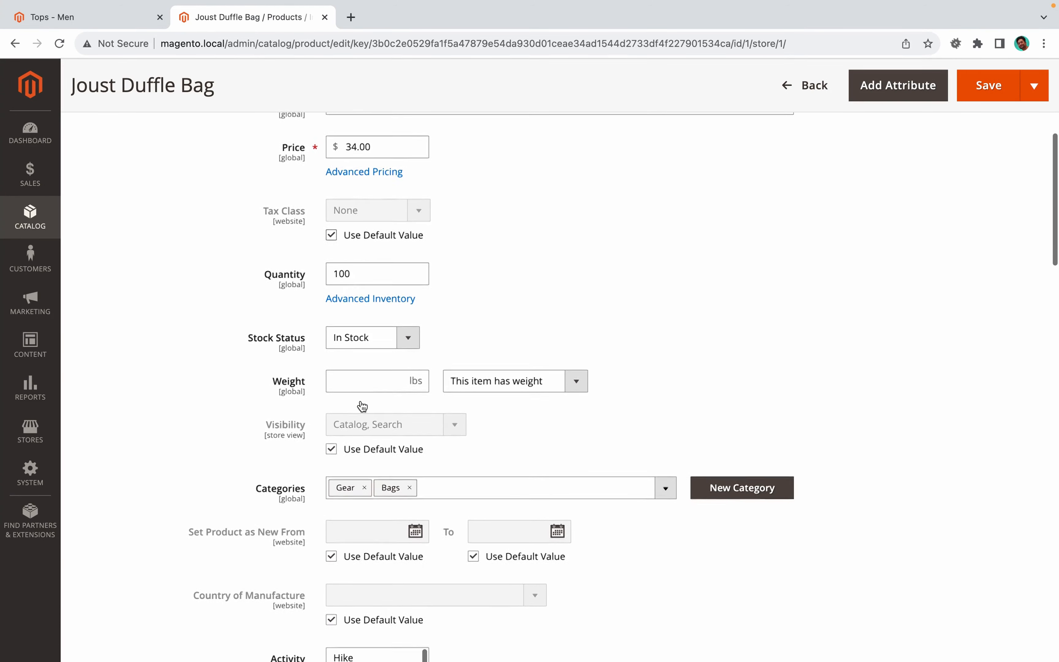
scroll(360, 400, down, 1)
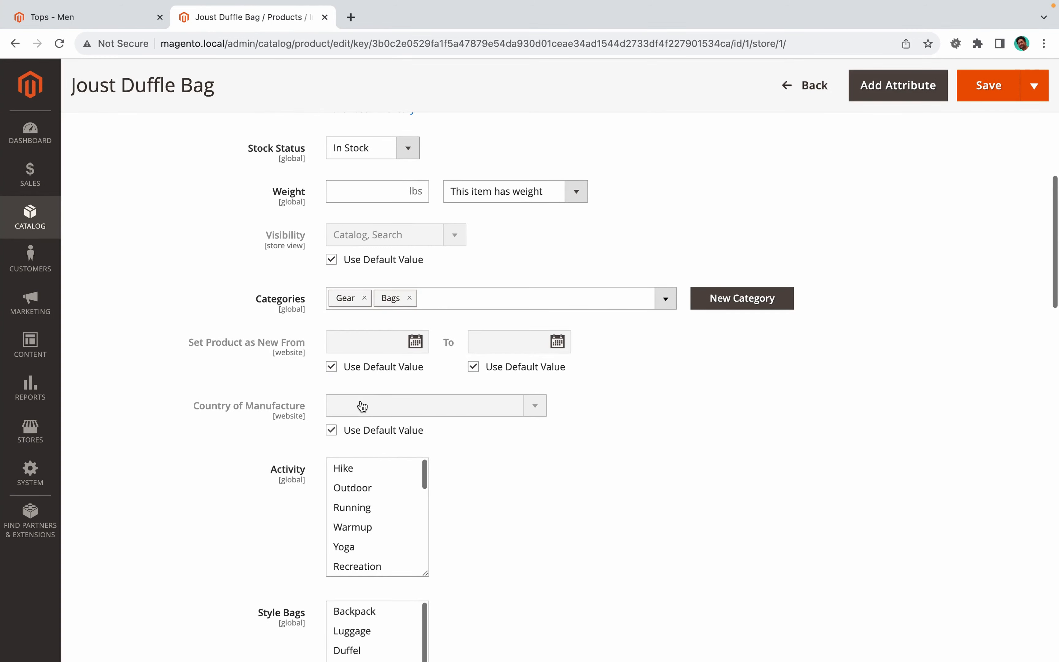
click(333, 263)
click(366, 235)
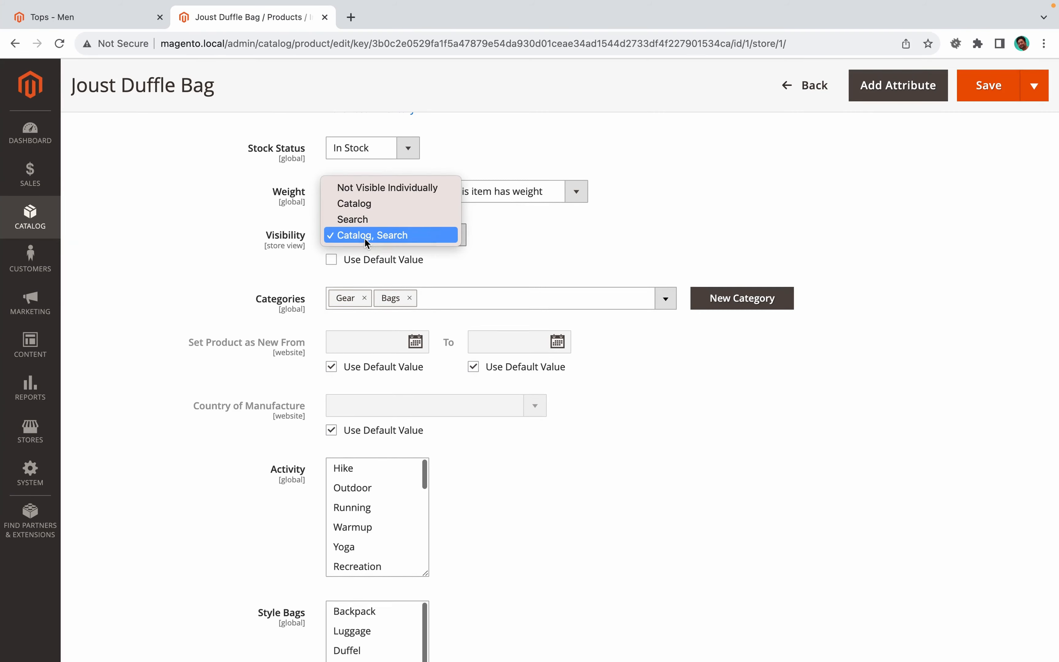
click(392, 187)
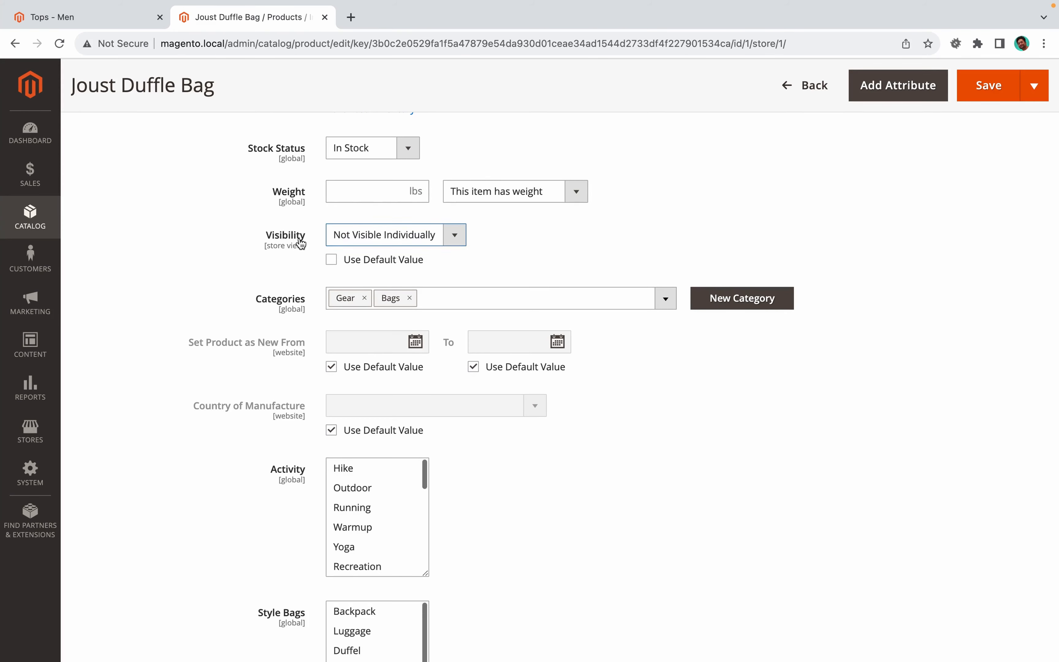
click(354, 238)
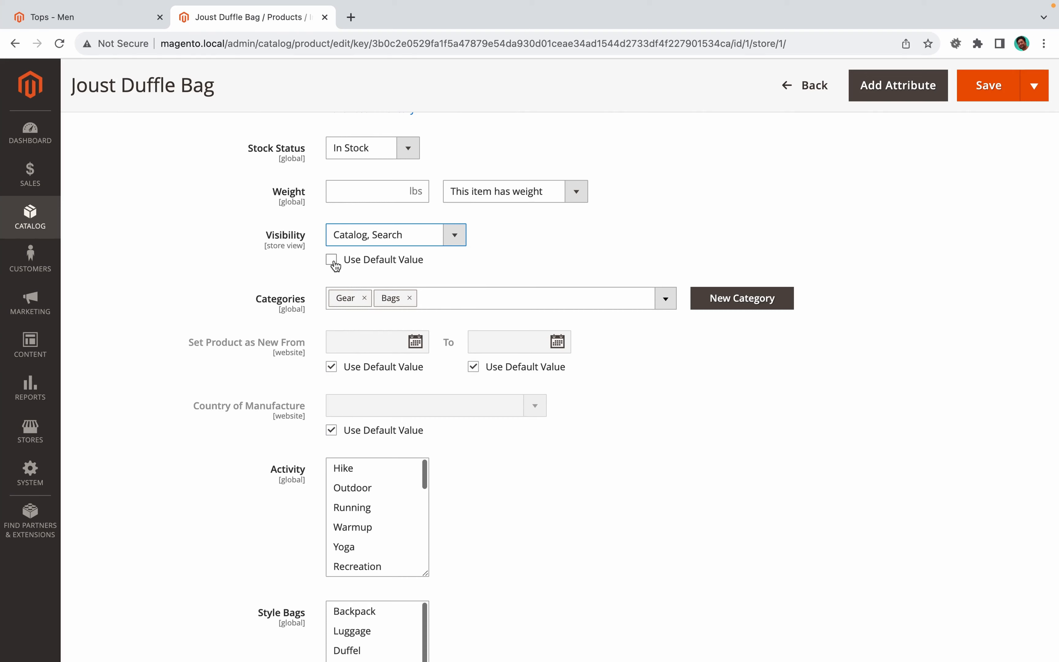
click(331, 260)
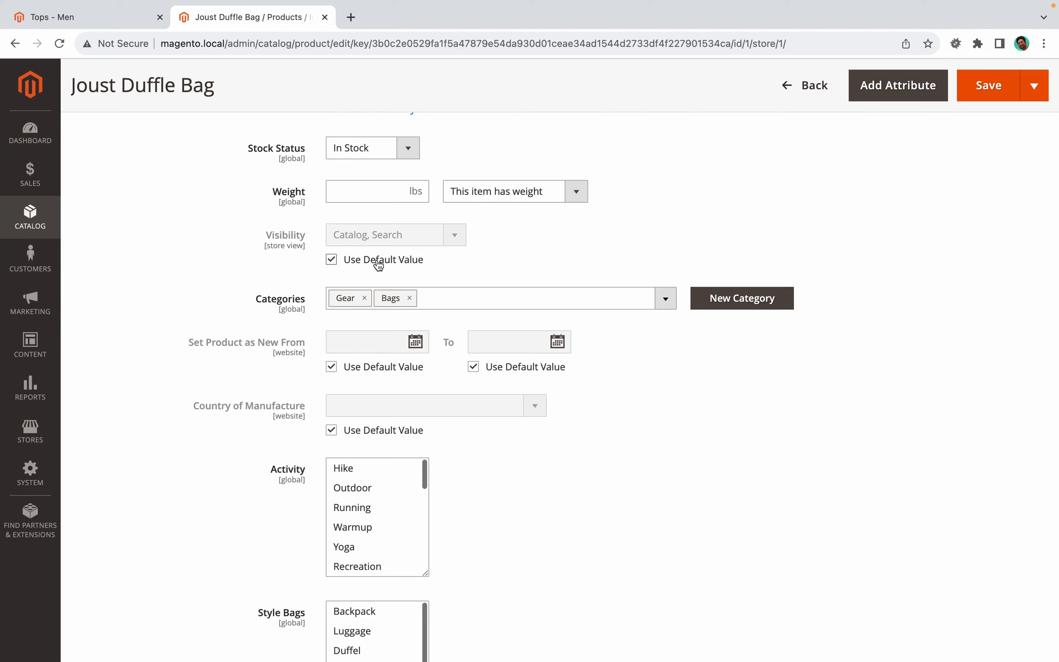
Check the stock amount in the product's Quantity field.
scroll(264, 352, up, 10)
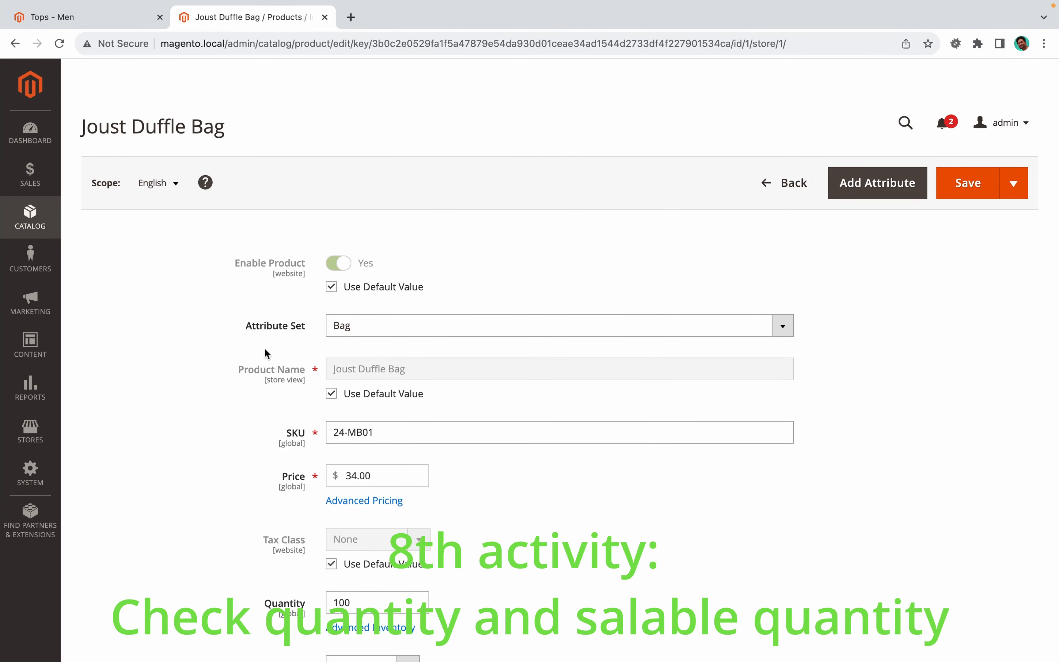
scroll(265, 352, down, 2)
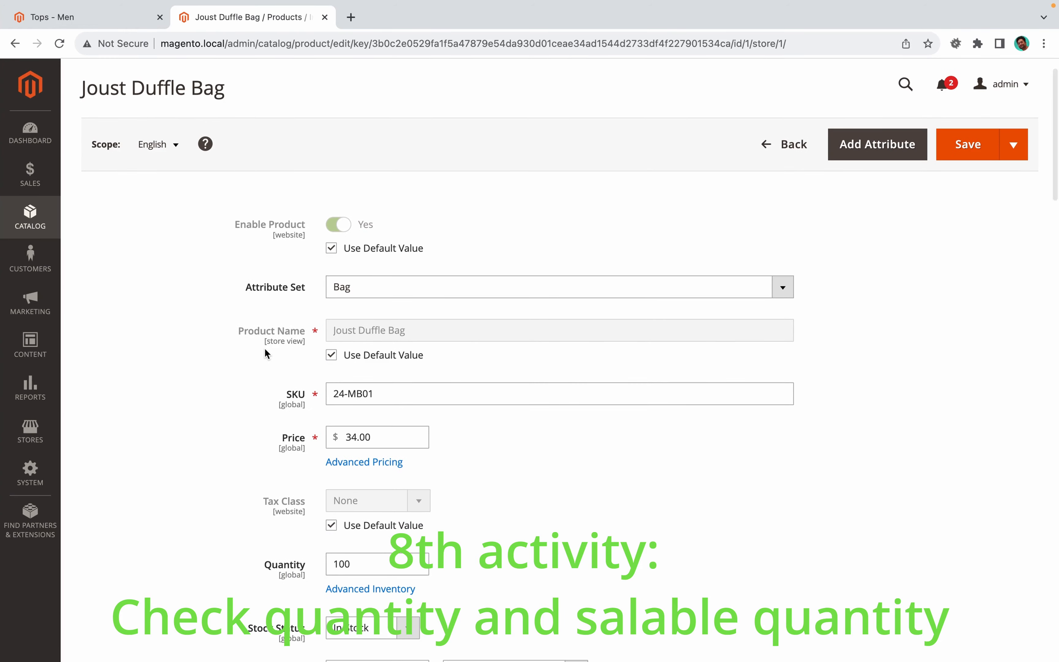
scroll(265, 352, down, 2)
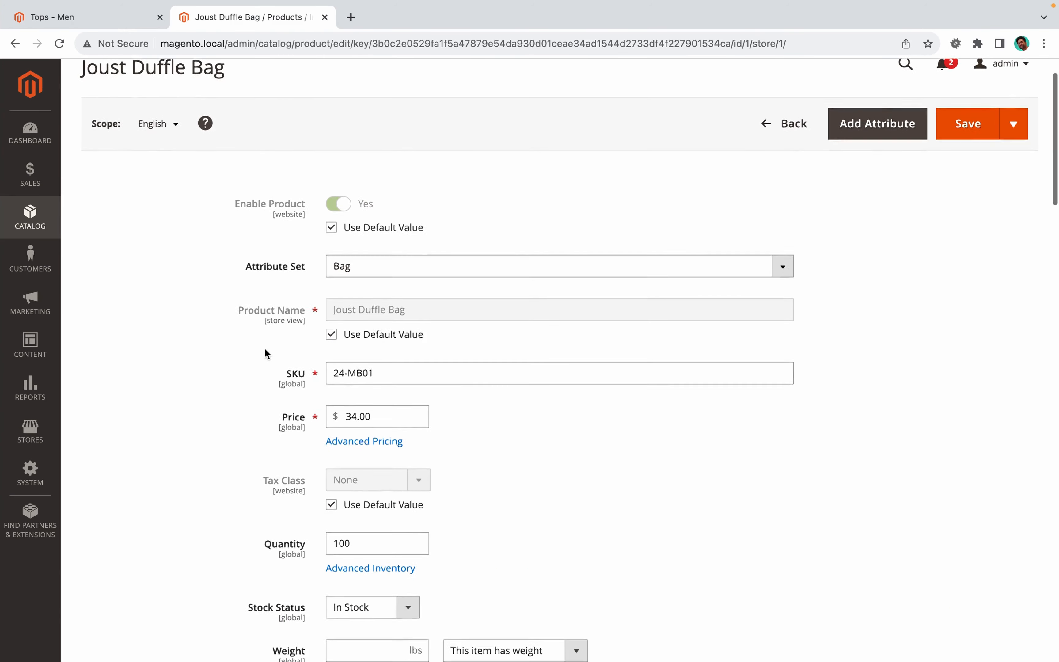
scroll(265, 353, down, 5)
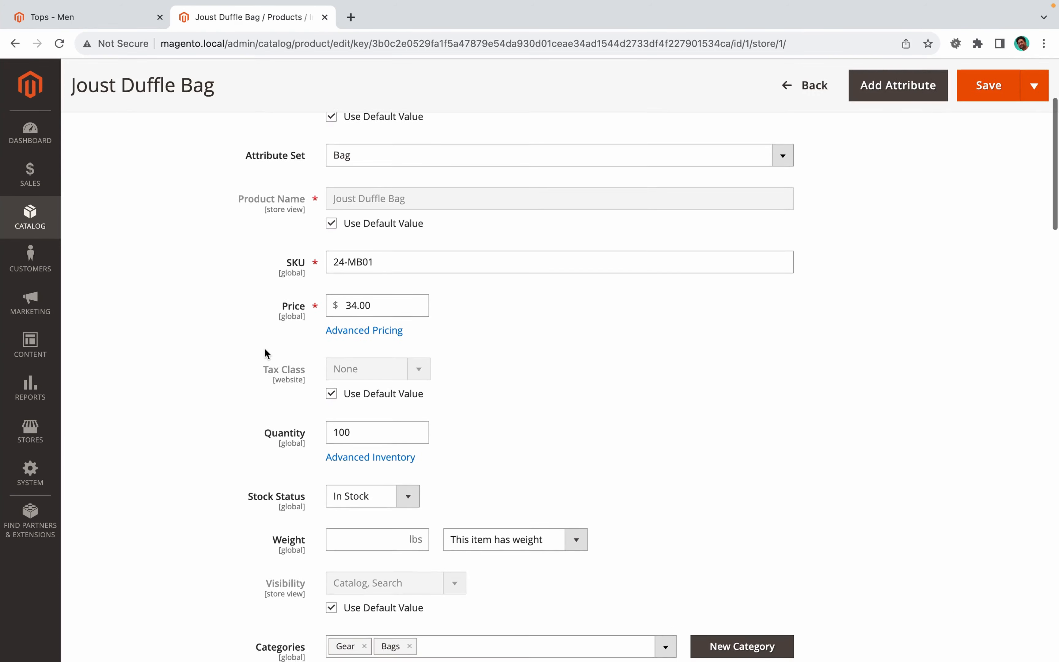
click(355, 431)
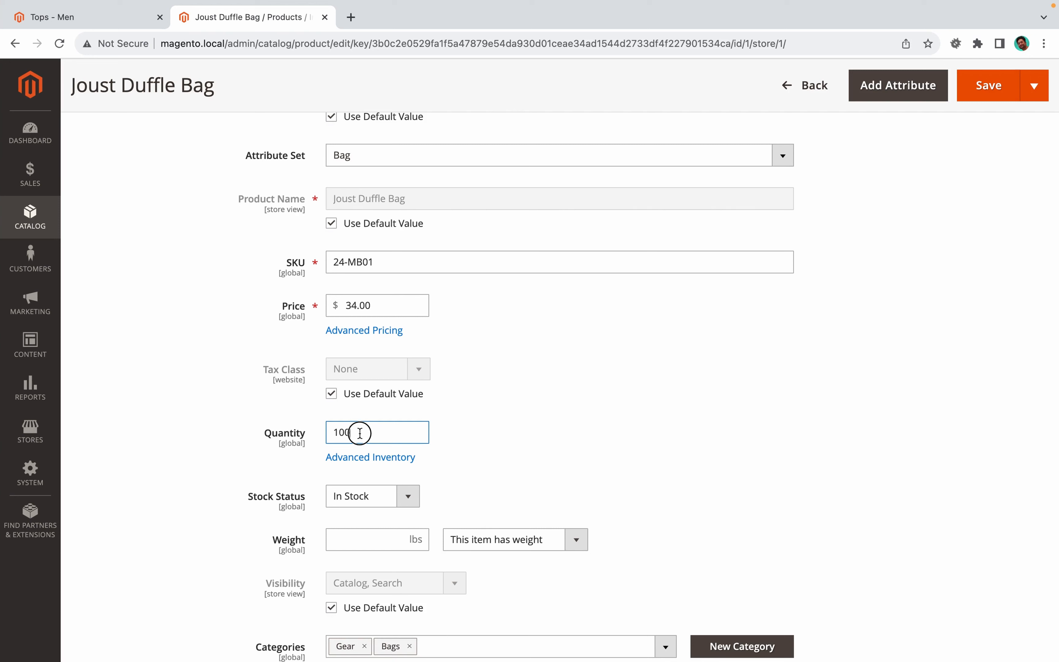
drag(359, 432, 335, 430)
Expand Product Salable Quantity and check the Default Stock value.
scroll(270, 502, up, 2)
scroll(271, 503, down, 15)
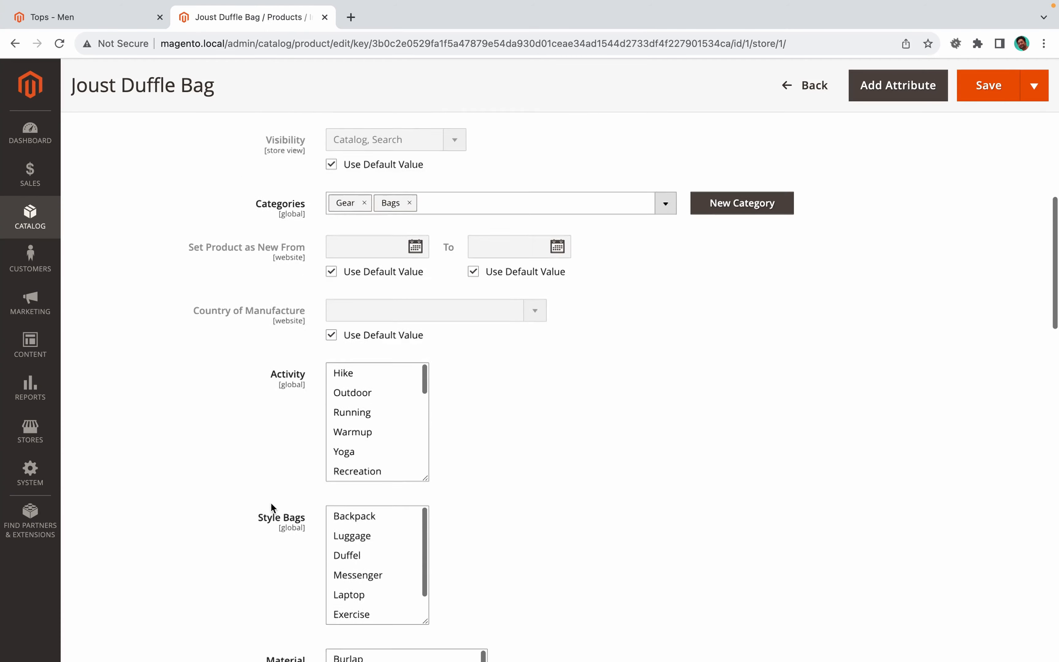
scroll(272, 507, down, 10)
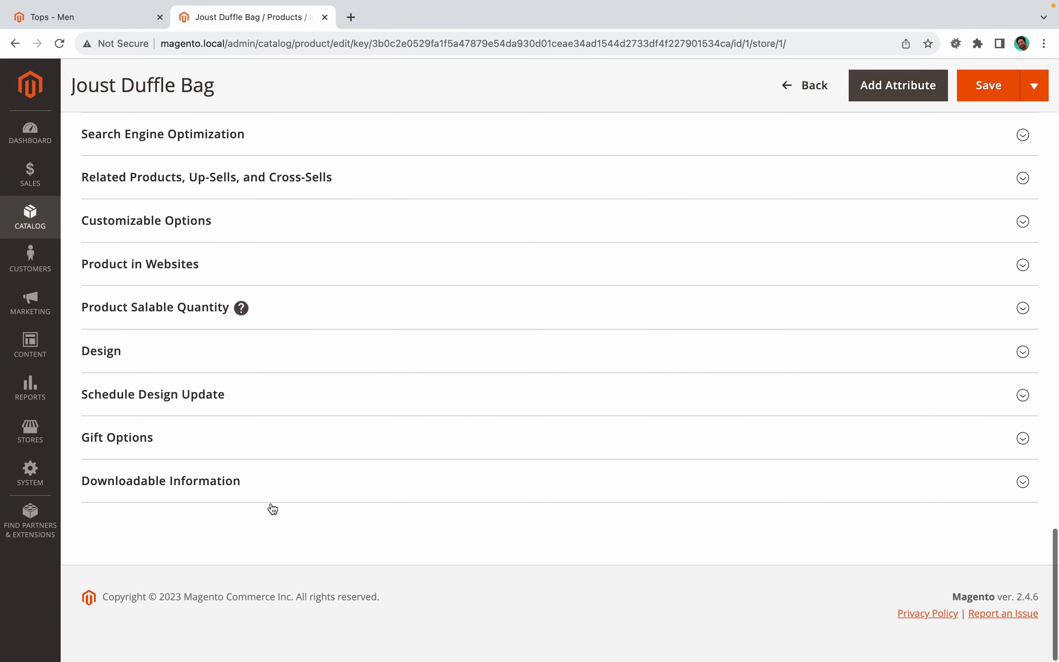
click(147, 335)
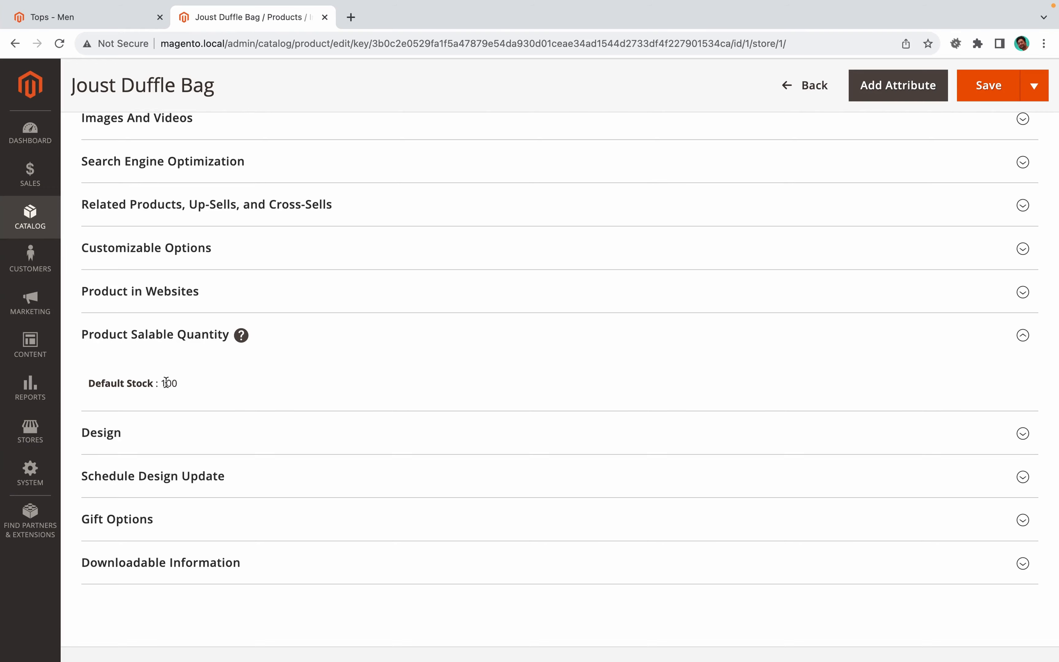
drag(162, 381, 175, 384)
Go back to the Quantity field and compare its value with the salable quantity.
scroll(371, 340, up, 20)
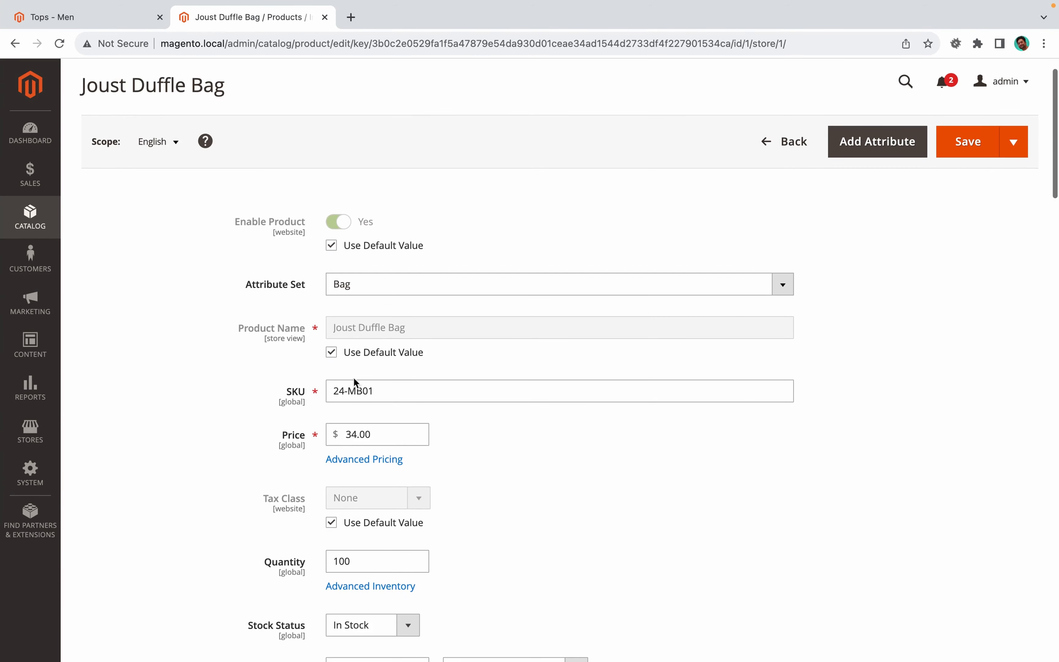
scroll(340, 539, down, 1)
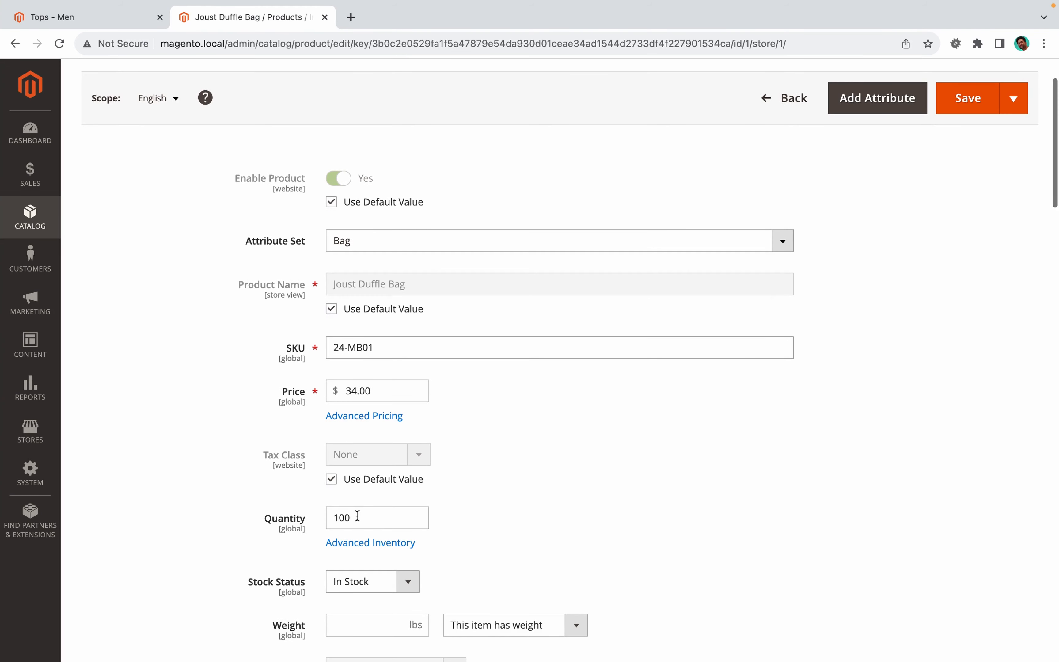
drag(357, 516, 329, 512)
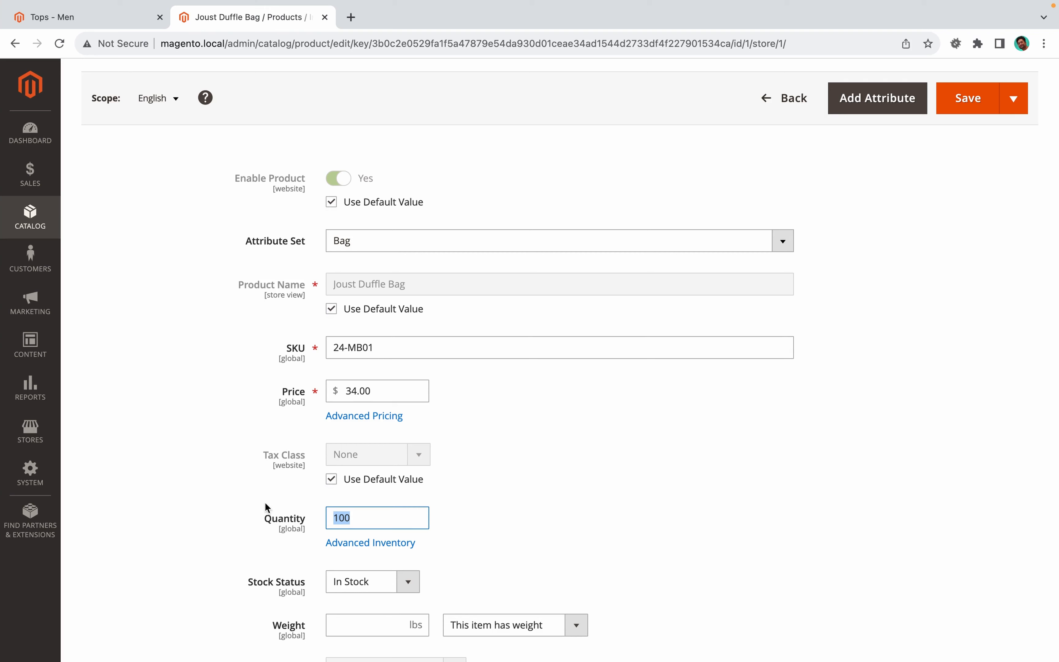
click(351, 518)
drag(352, 516, 329, 513)
click(364, 515)
drag(359, 515, 336, 516)
Check the product's Stock Status and its available options.
scroll(271, 505, down, 15)
scroll(271, 504, down, 10)
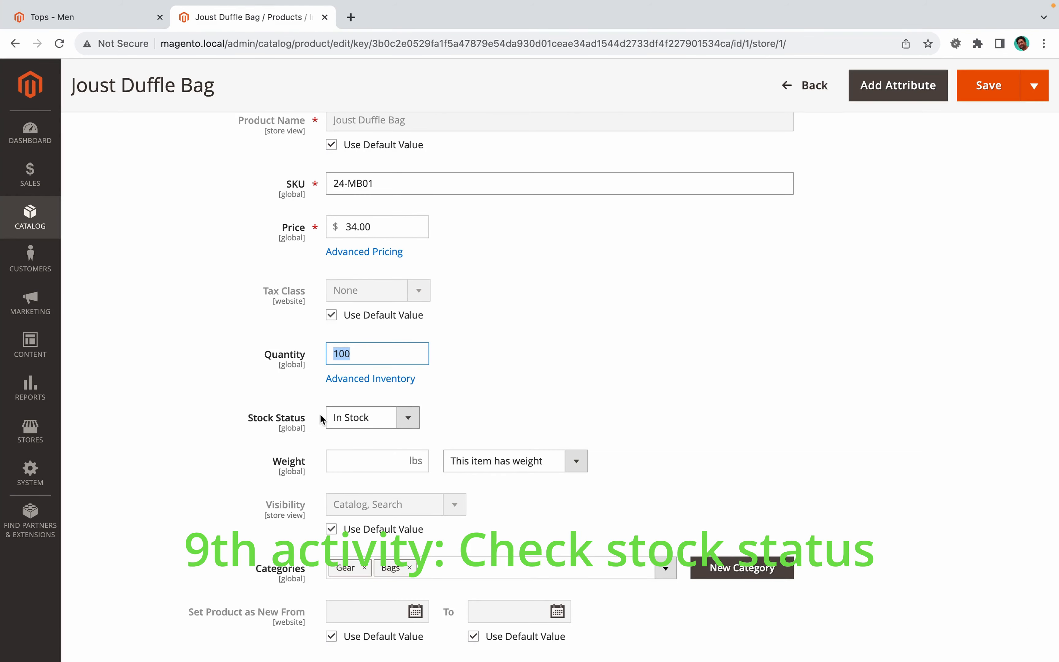
click(346, 419)
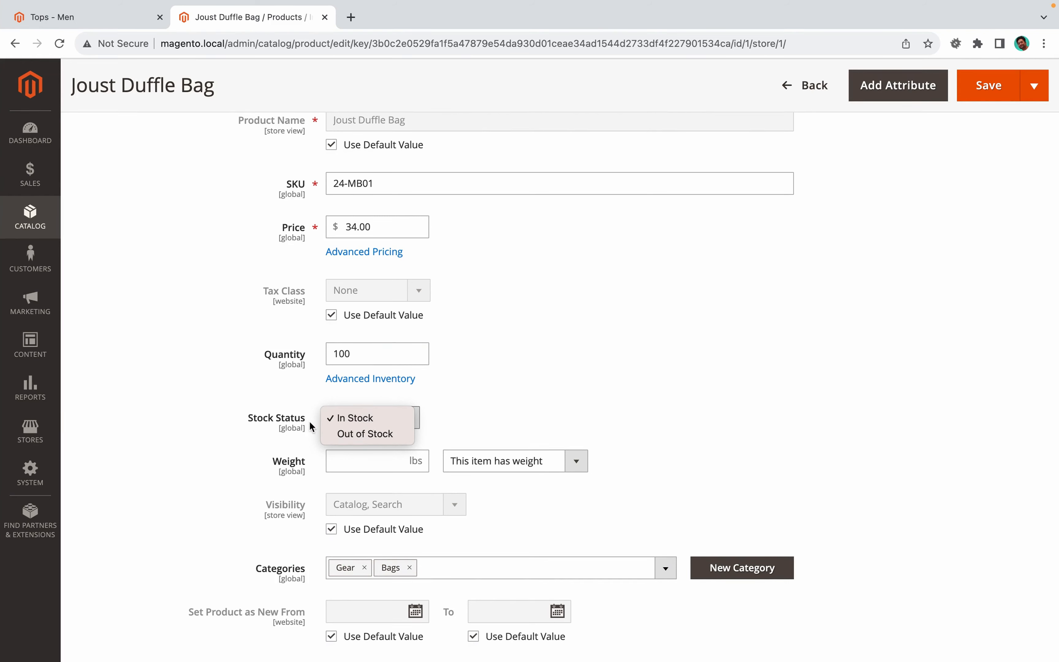
click(262, 418)
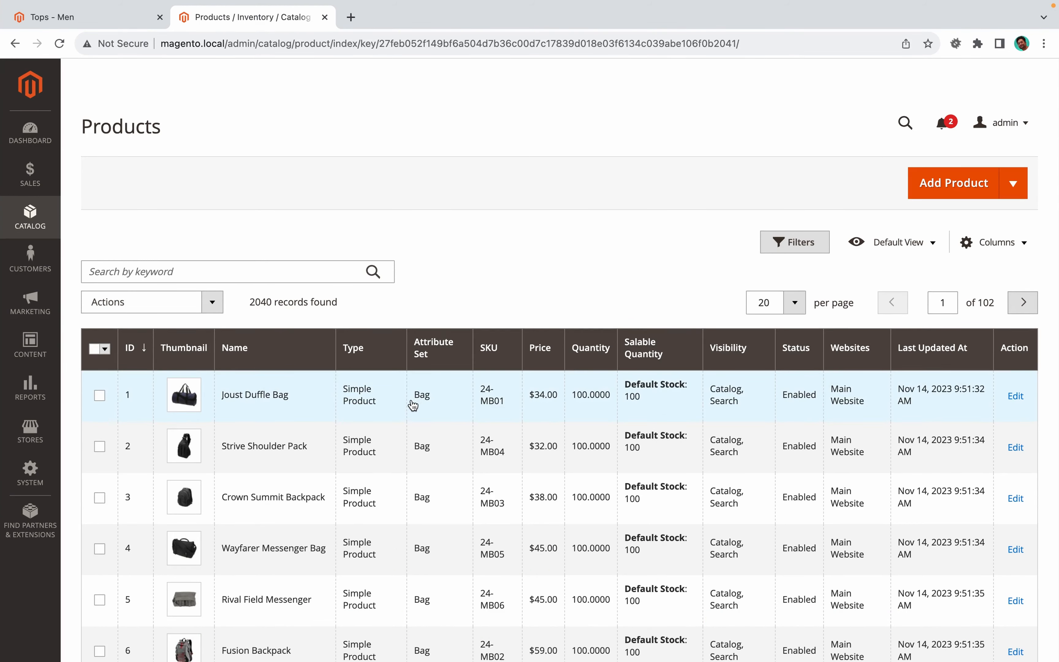
Filter the product grid by the type Configurable Product and open Chaz Kangeroo Hoodie for editing.
scroll(413, 404, down, 3)
scroll(413, 404, up, 3)
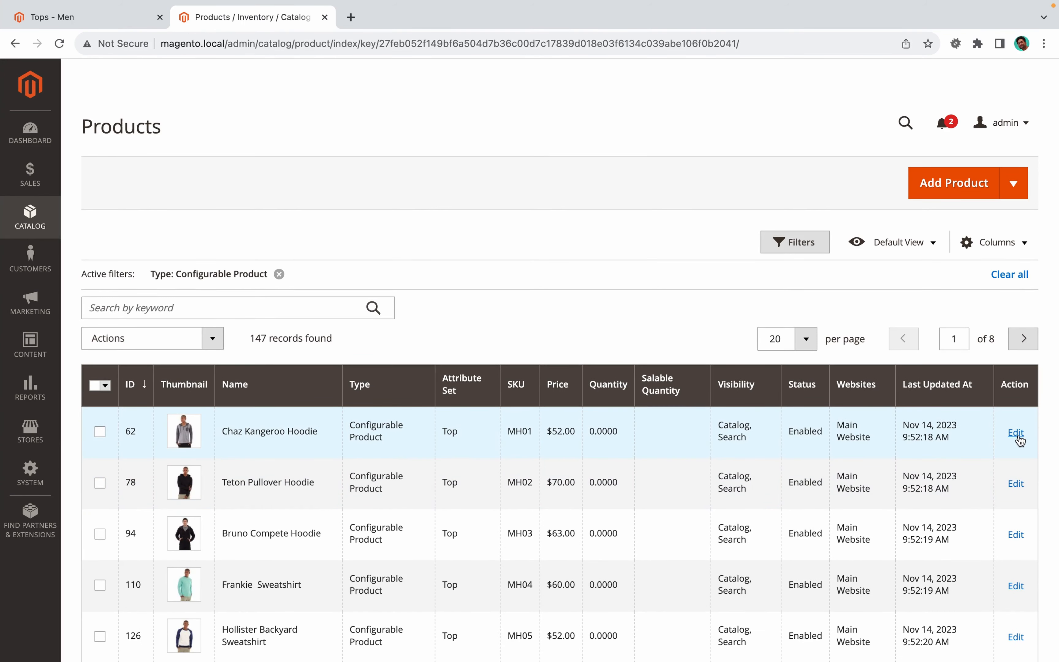
click(1016, 433)
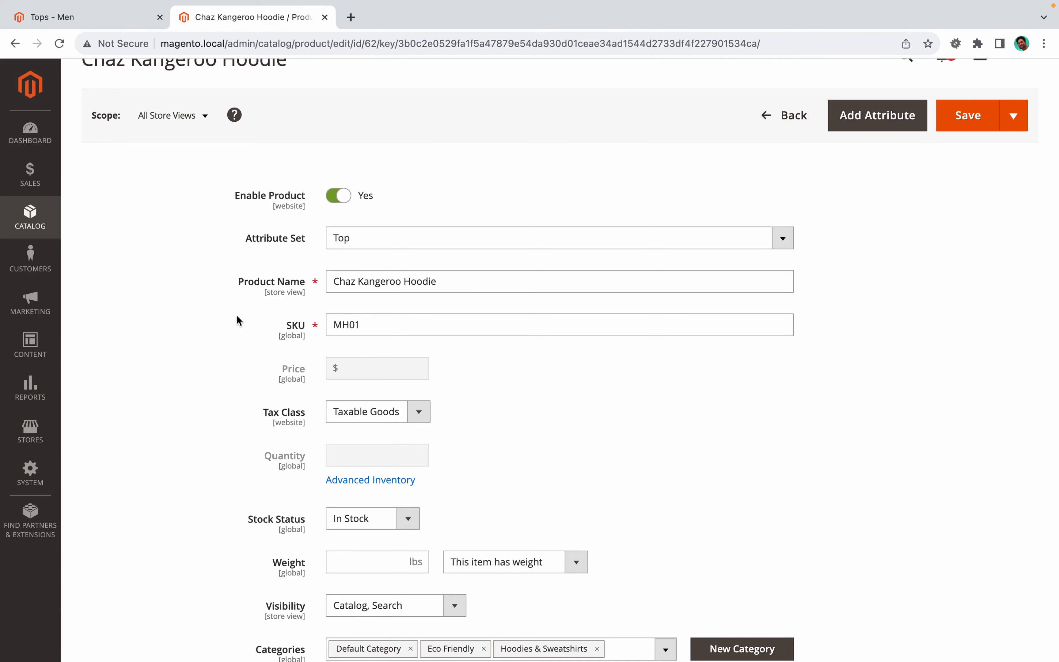
Review the Chaz Kangeroo Hoodie's stock status and the Current Variations listed under its Configurations.
scroll(297, 445, down, 2)
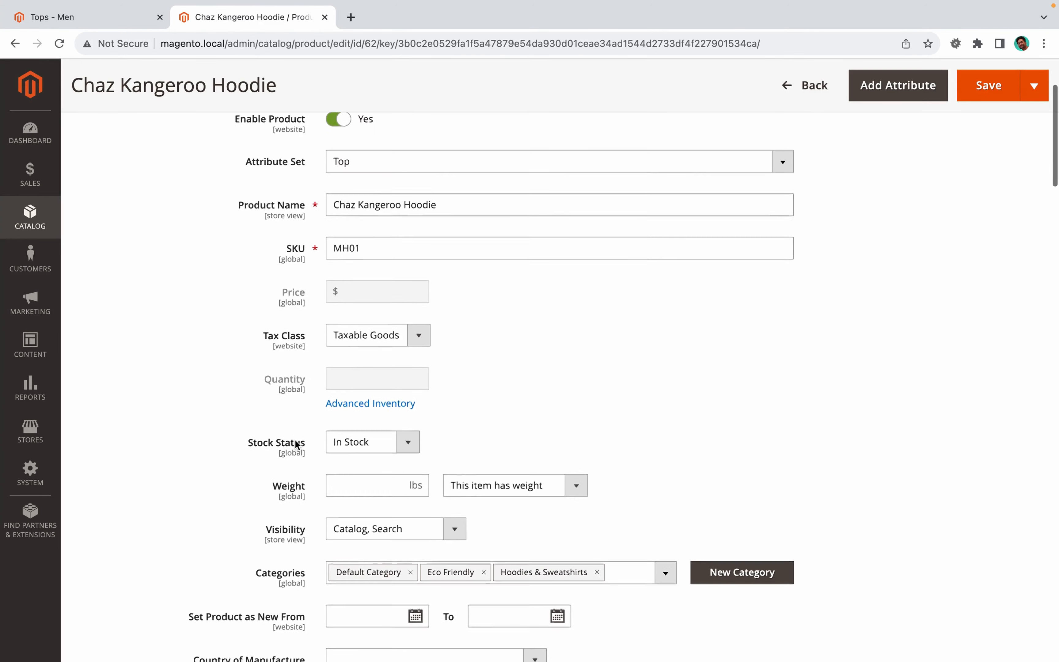
scroll(297, 444, down, 2)
scroll(297, 378, down, 1)
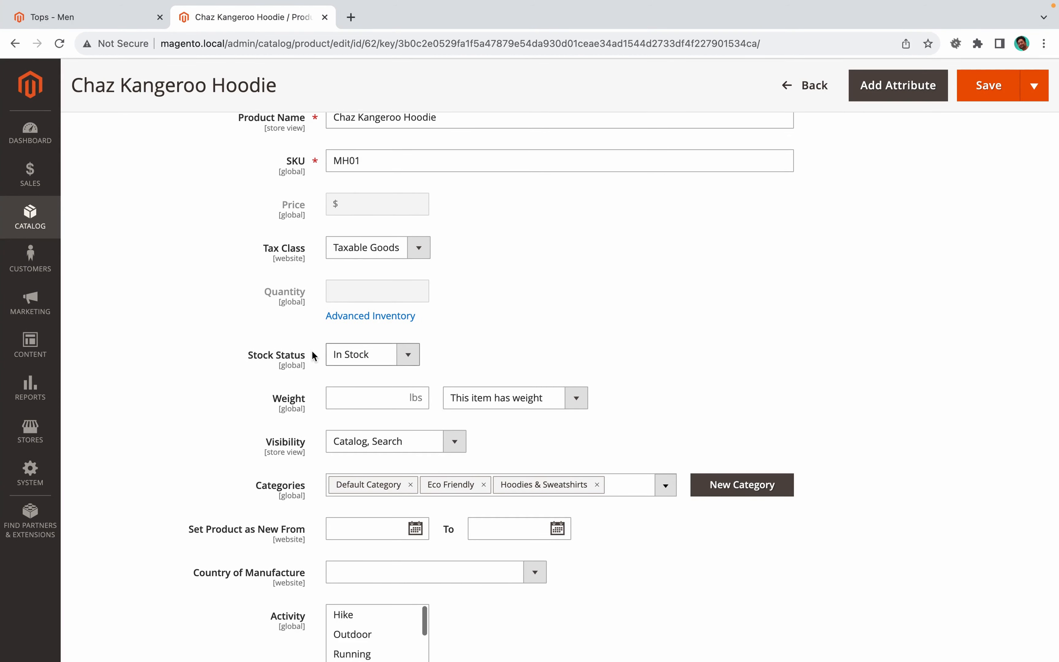
scroll(259, 350, down, 15)
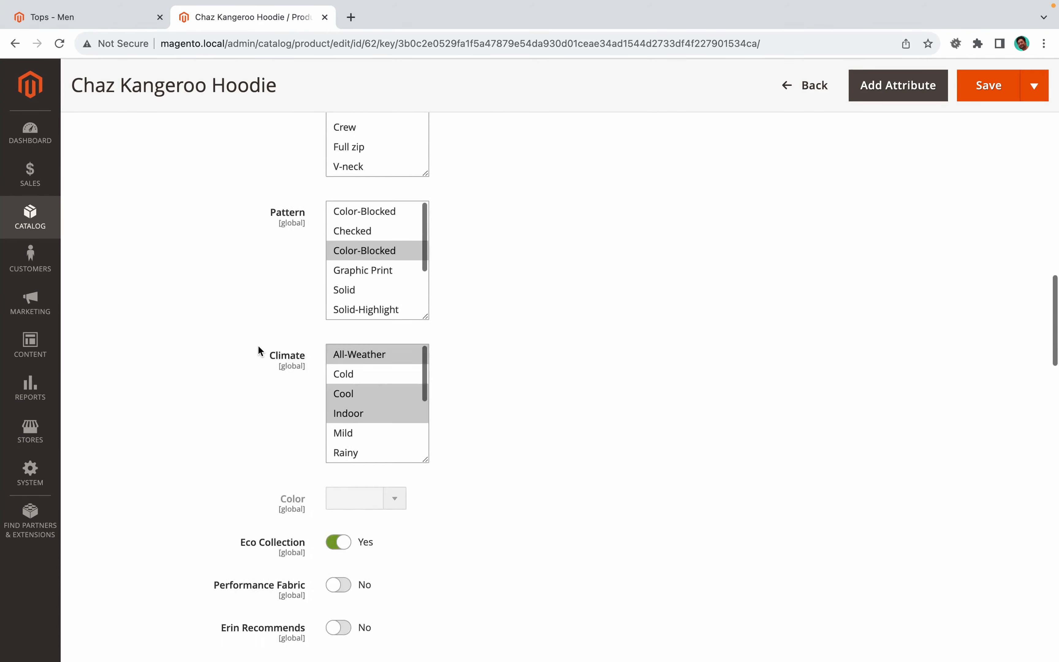
scroll(260, 350, down, 12)
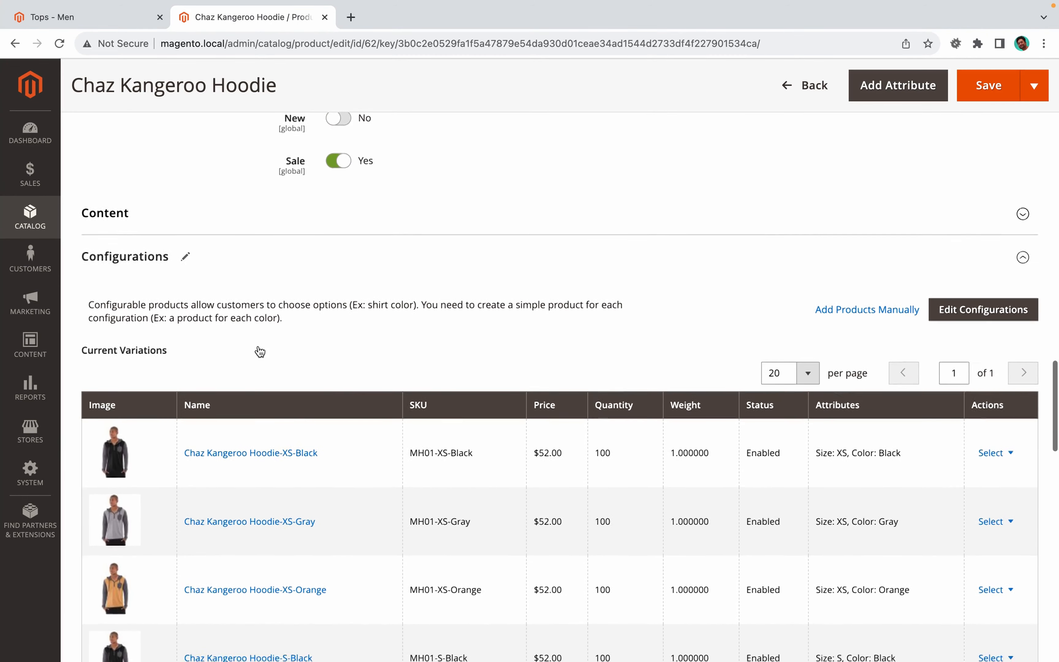
scroll(259, 352, down, 1)
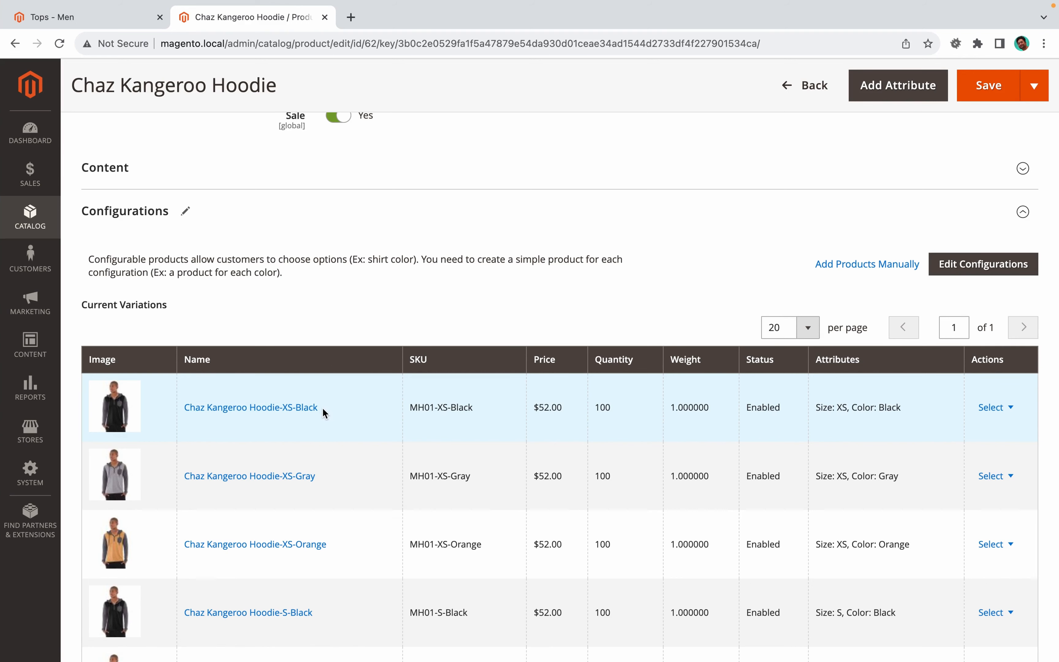
Open the variation Chaz Kangeroo Hoodie-XS-Black in a new browser tab and switch to it.
right_click(289, 414)
key(Escape)
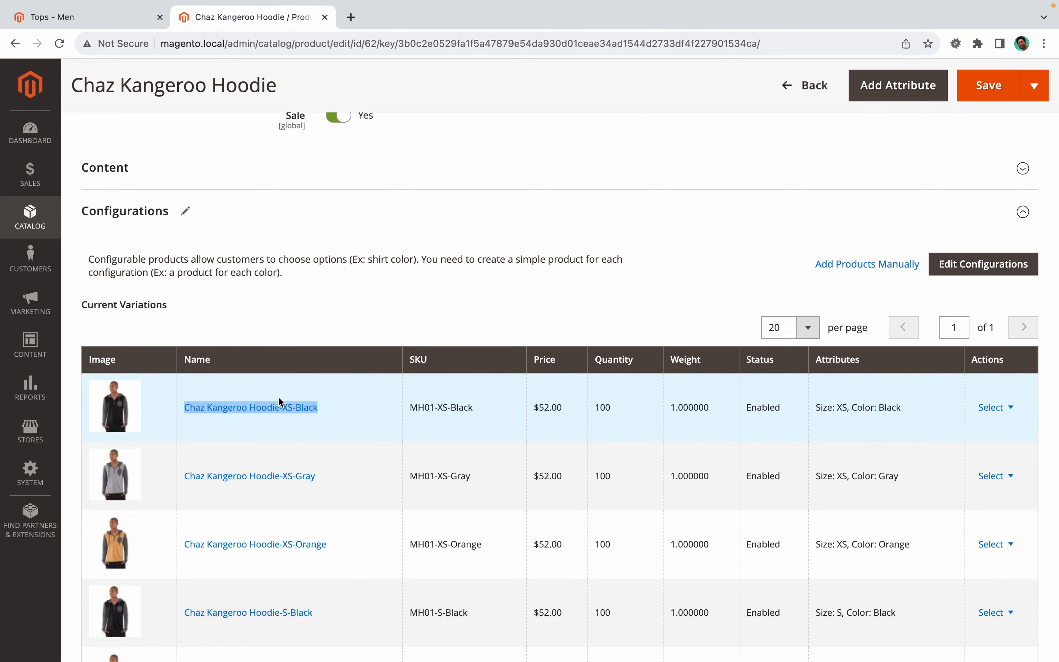
right_click(280, 407)
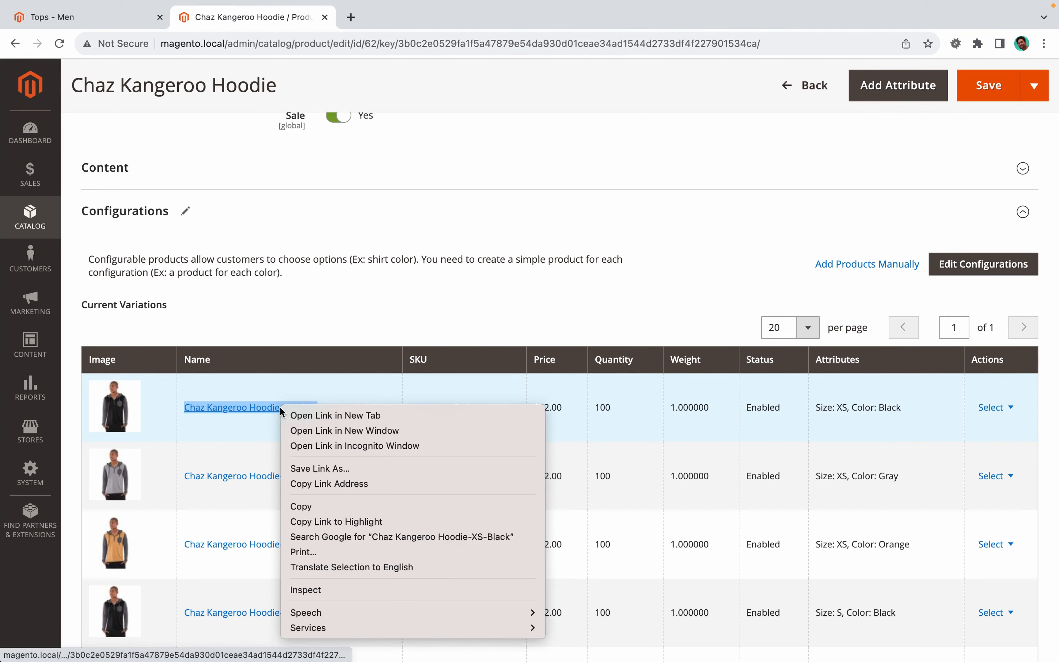
click(306, 417)
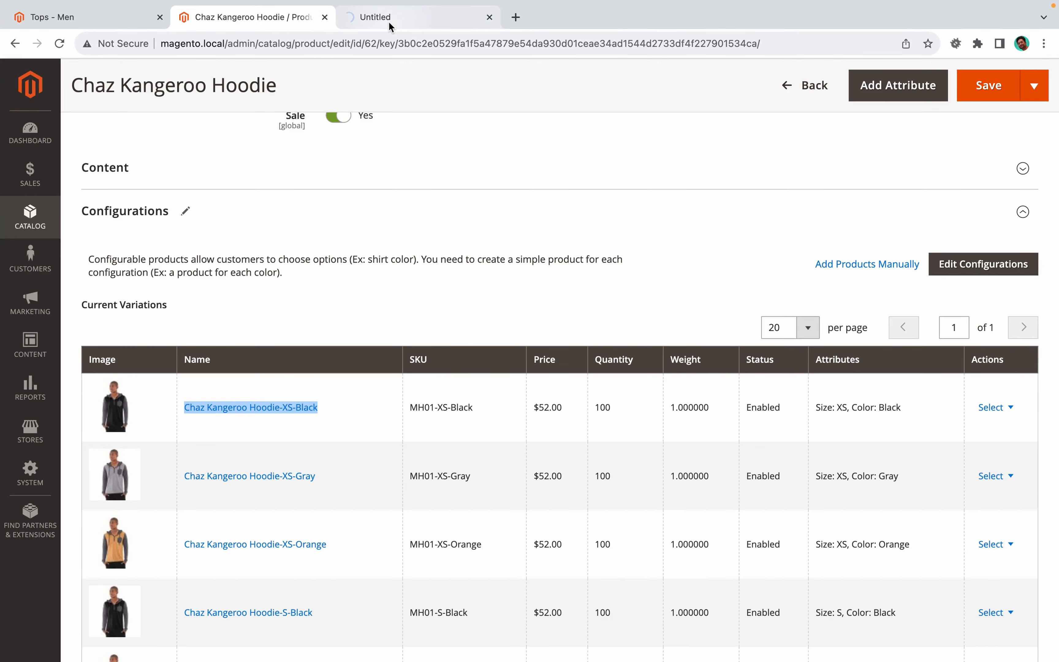
click(389, 22)
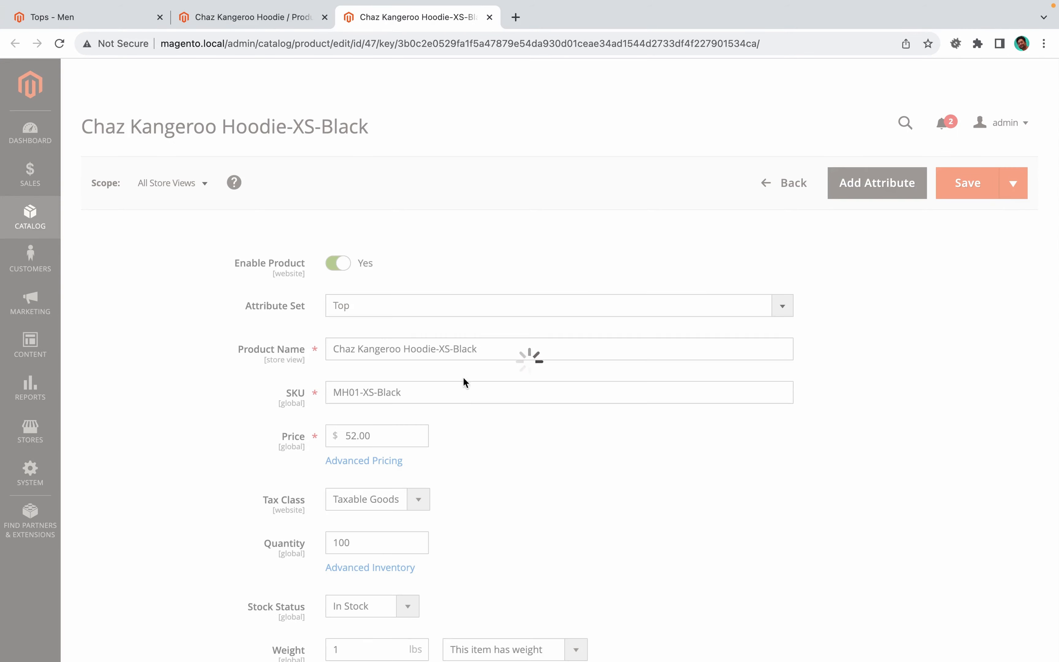
Check the XS-Black variation's product settings, such as quantity, visibility and categories, and return to the parent hoodie.
scroll(479, 458, down, 10)
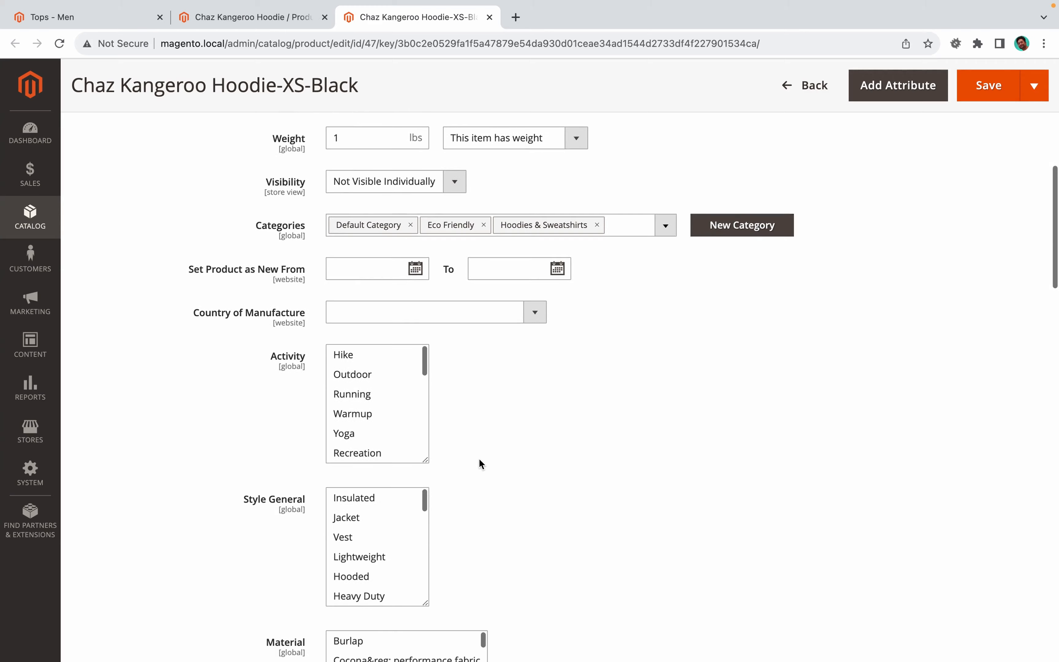
scroll(479, 458, up, 10)
key(ctrl+shift+Tab)
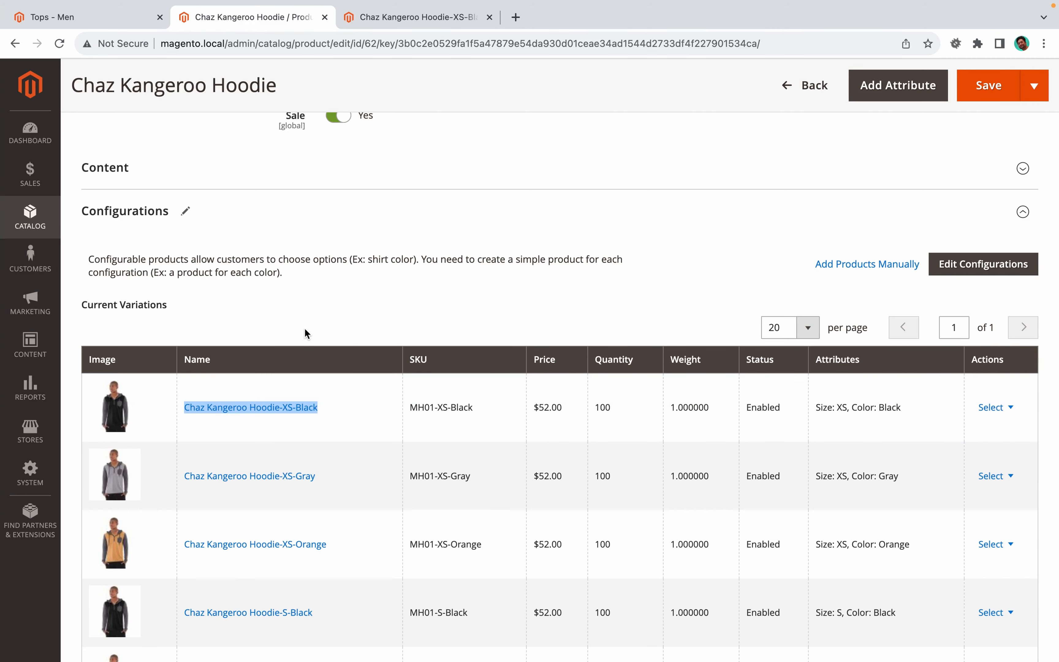
scroll(227, 210, up, 8)
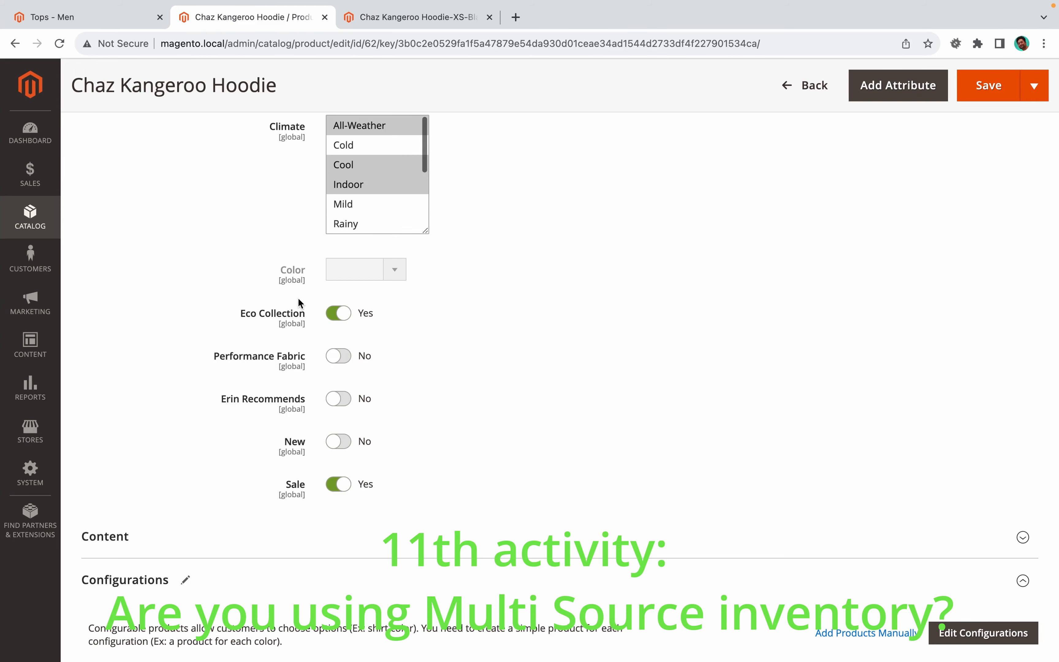
Open the store's inventory Sources in a new browser tab and Stocks in the current one, and review both lists.
click(31, 435)
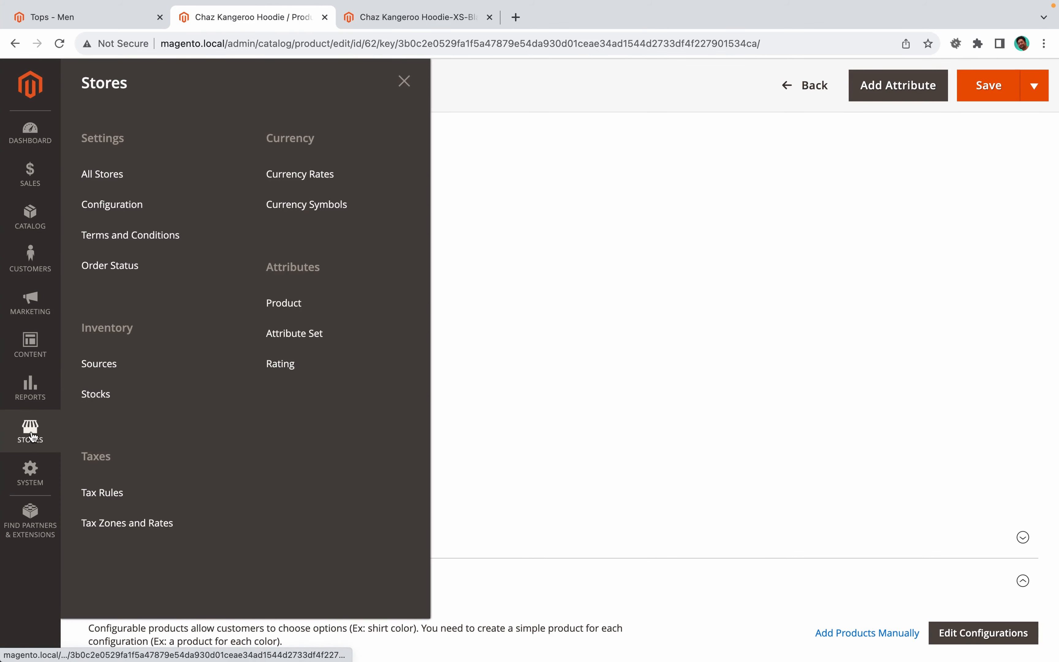
right_click(112, 367)
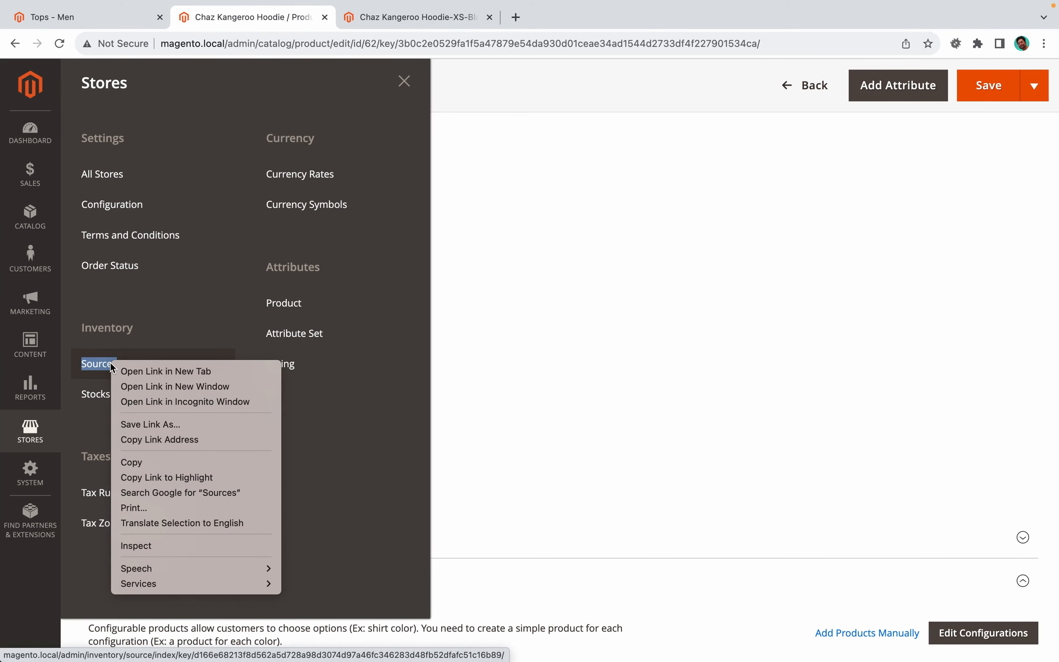
click(125, 374)
click(113, 392)
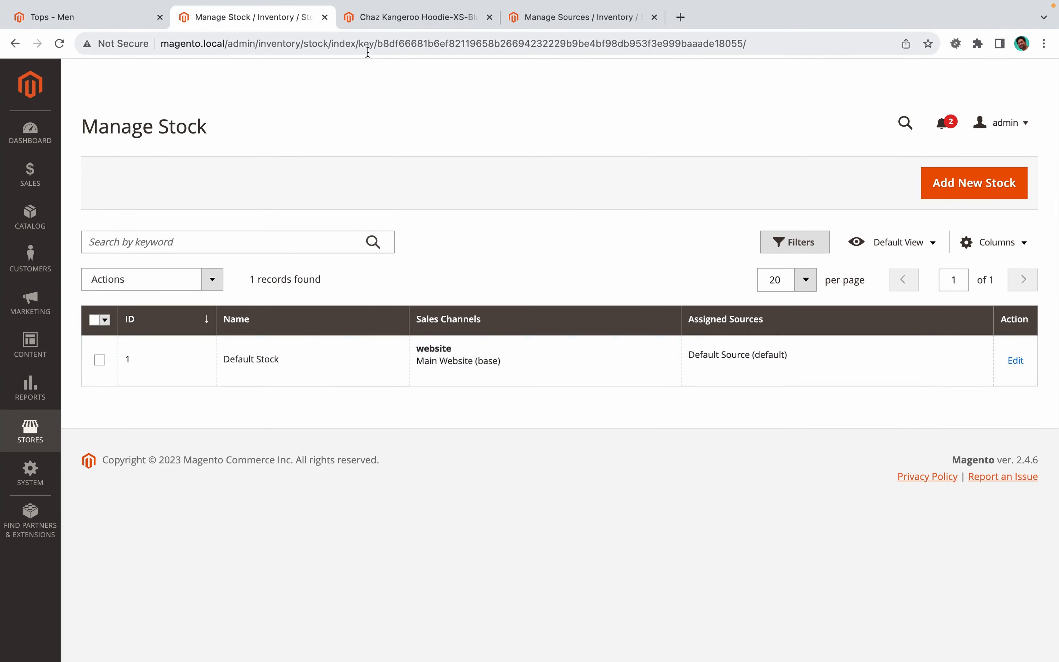
key(super+4)
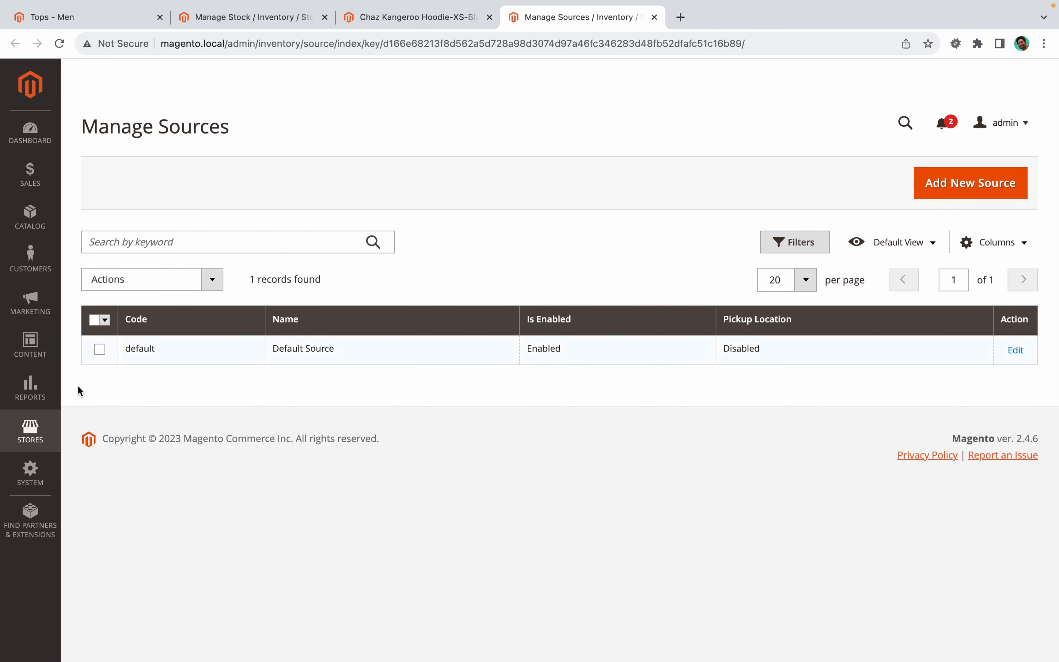
click(30, 431)
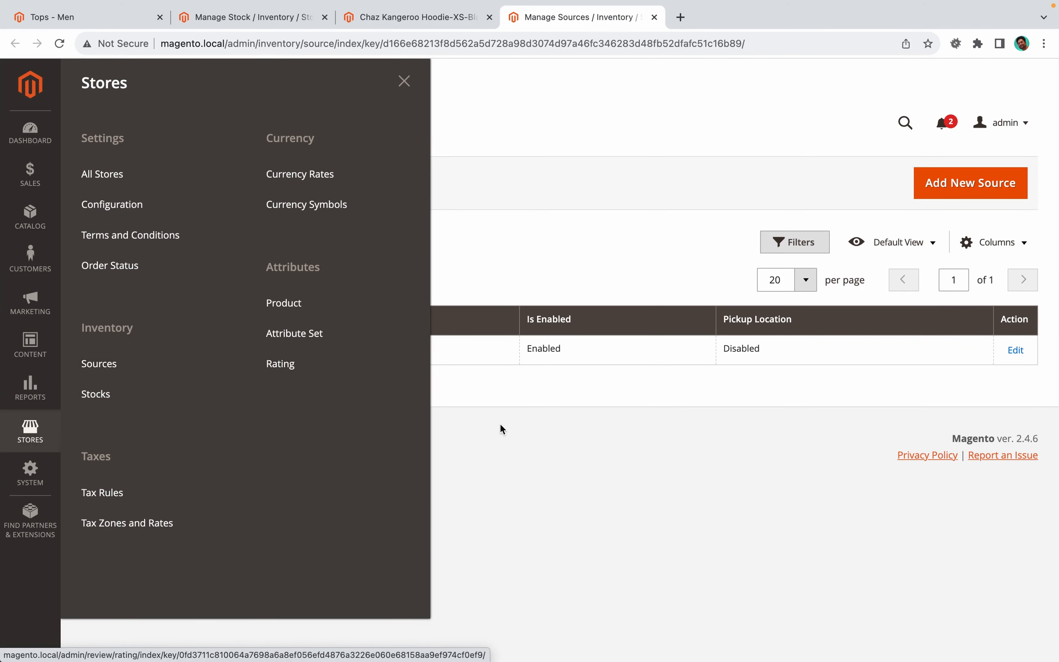
click(534, 466)
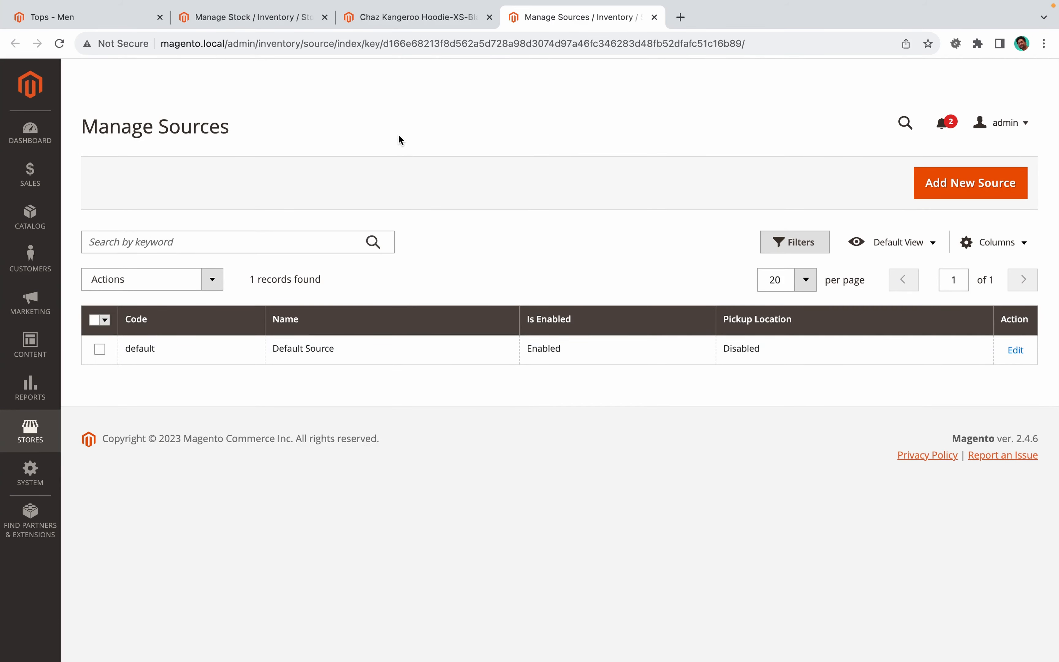
Return to the Chaz Kangeroo Hoodie-XS-Black product and review its quantity, stock status and visibility.
click(430, 23)
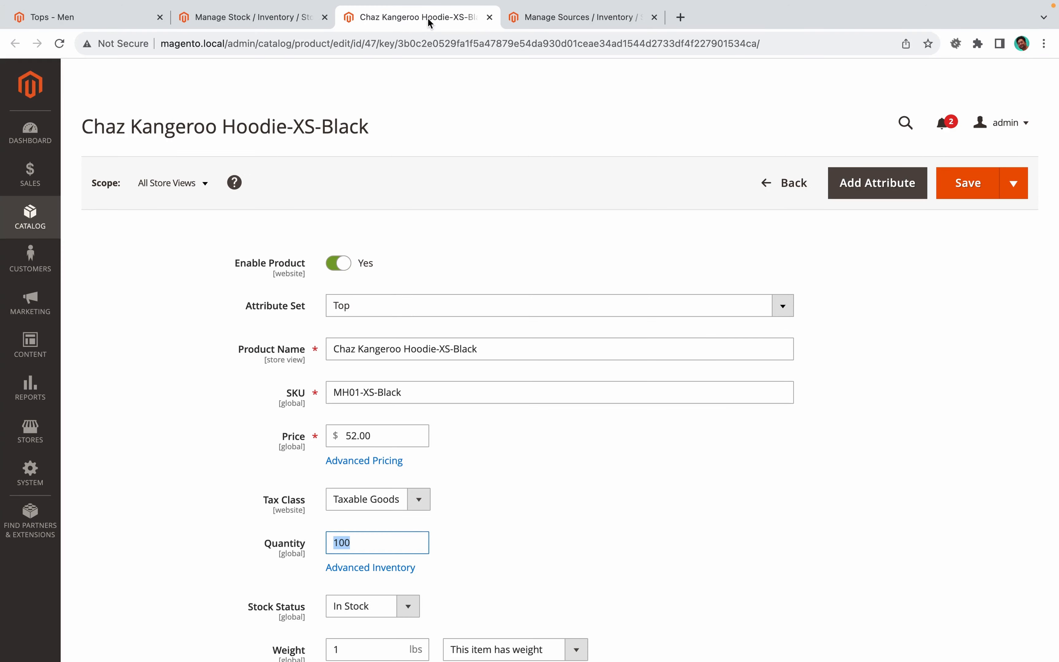
scroll(438, 450, down, 3)
scroll(440, 455, down, 3)
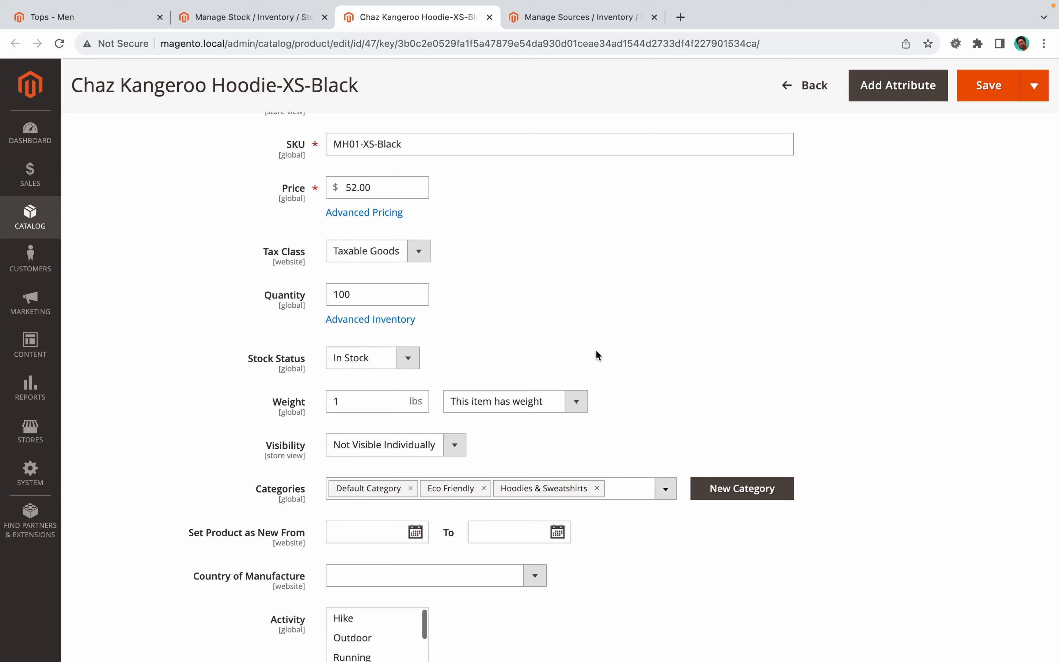
Switch to Visual Studio Code and create a folder named code inside the Magento app folder.
key(super+Tab)
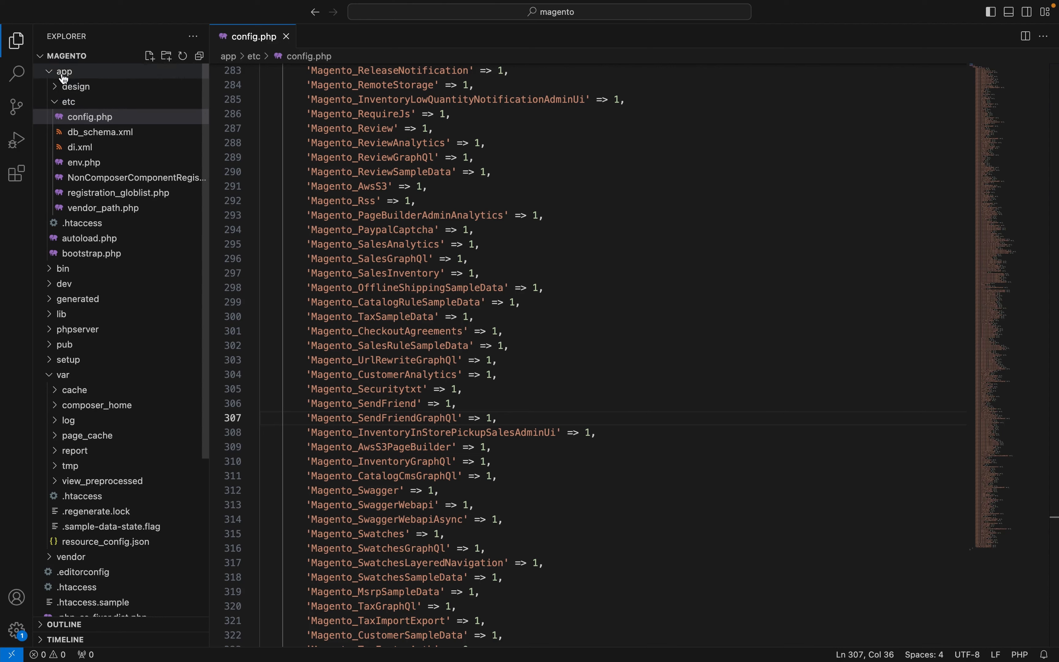
click(94, 74)
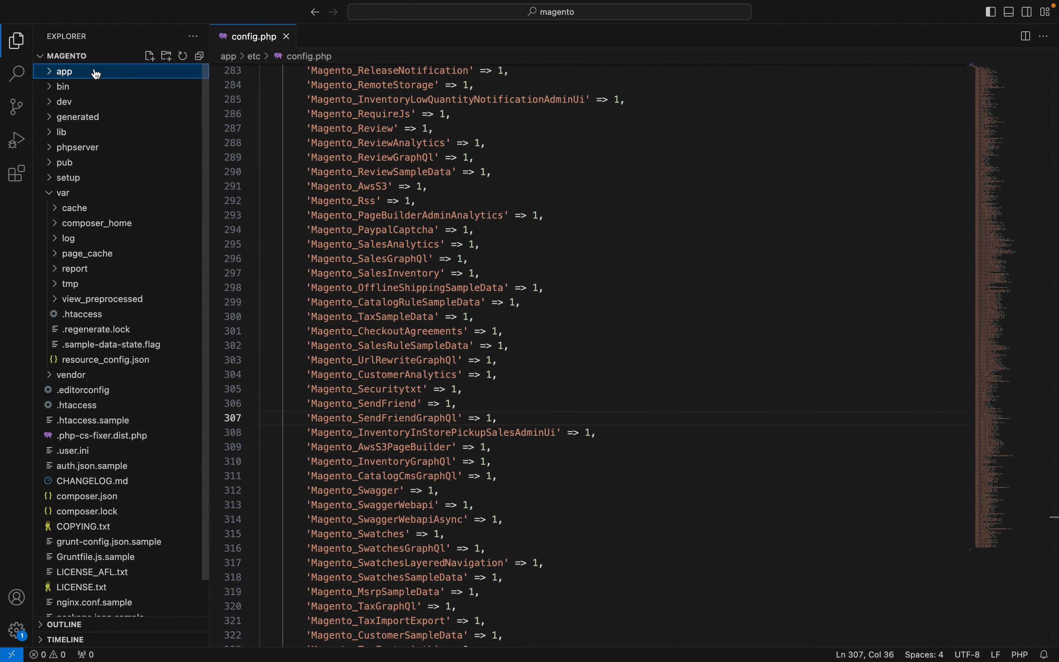
click(168, 61)
text(code)
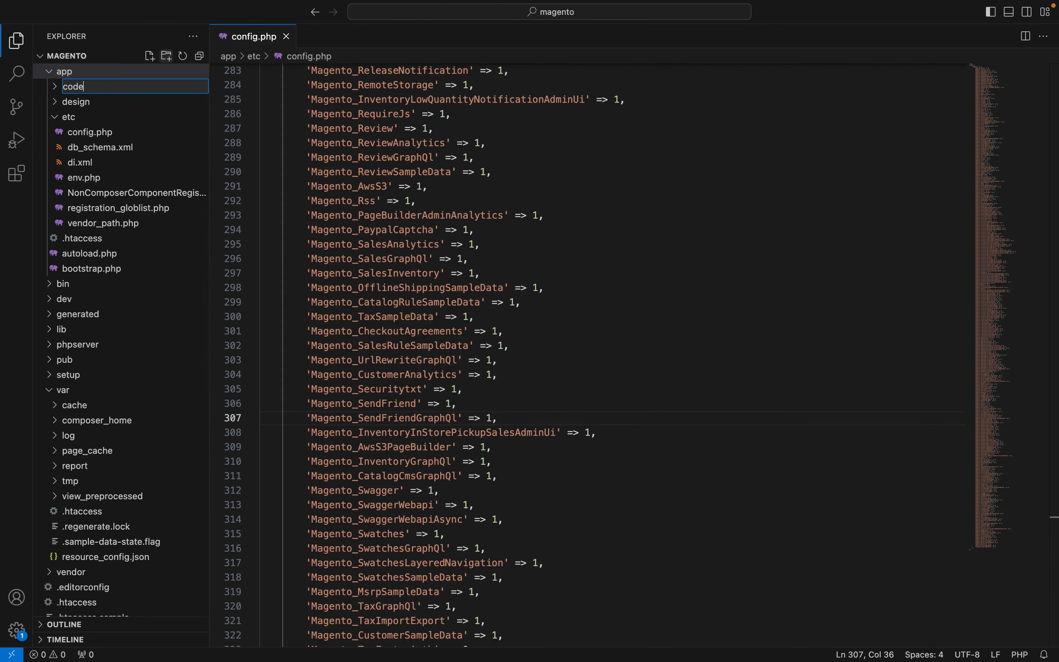
key(Return)
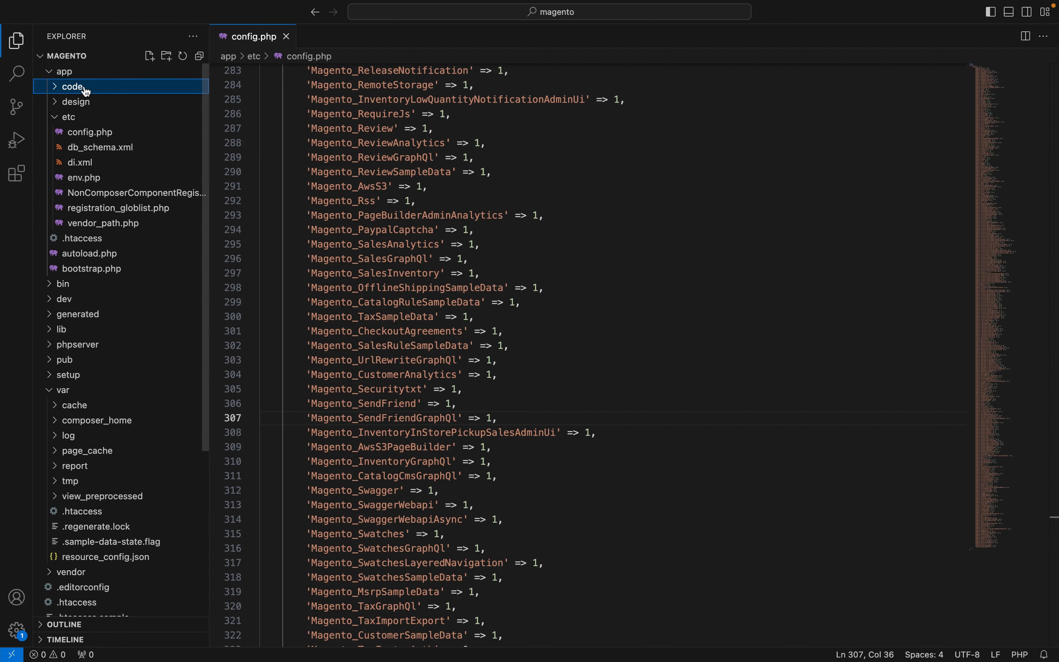
Collapse the var folder and expand the vendor folder to look through its packages.
click(52, 393)
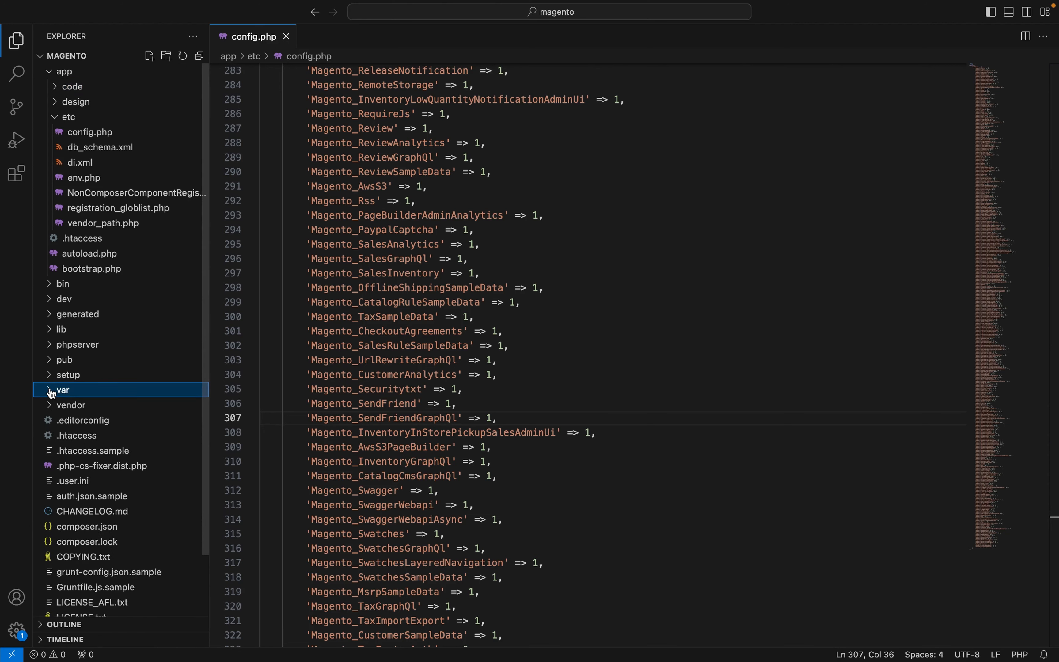
click(52, 407)
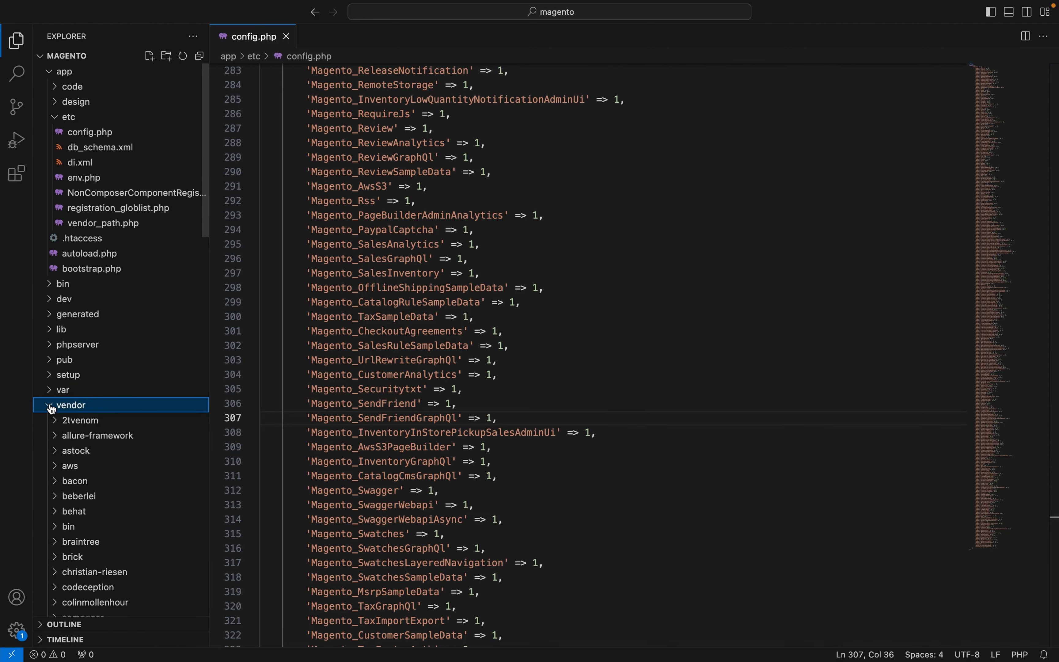